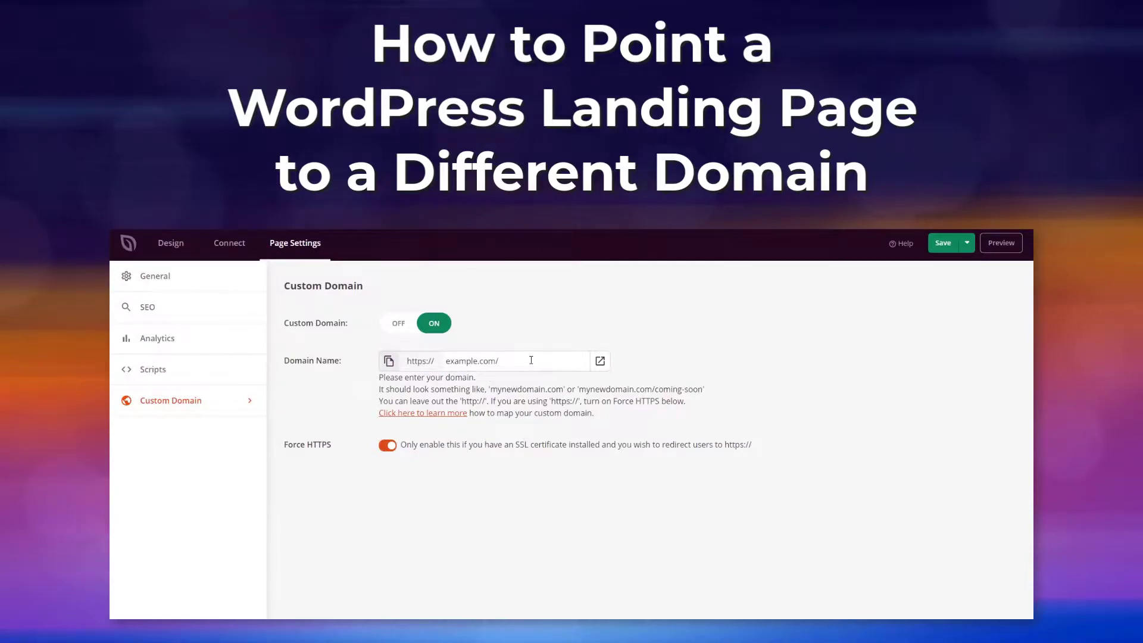
- Replace example.com with mydomain.com and cycle Force HTTPS and Custom Domain off and back on
{"action": "left_click_drag", "start_coordinate": [531, 360], "coordinate": [446, 361]}
{"action": "type", "text": "my"}
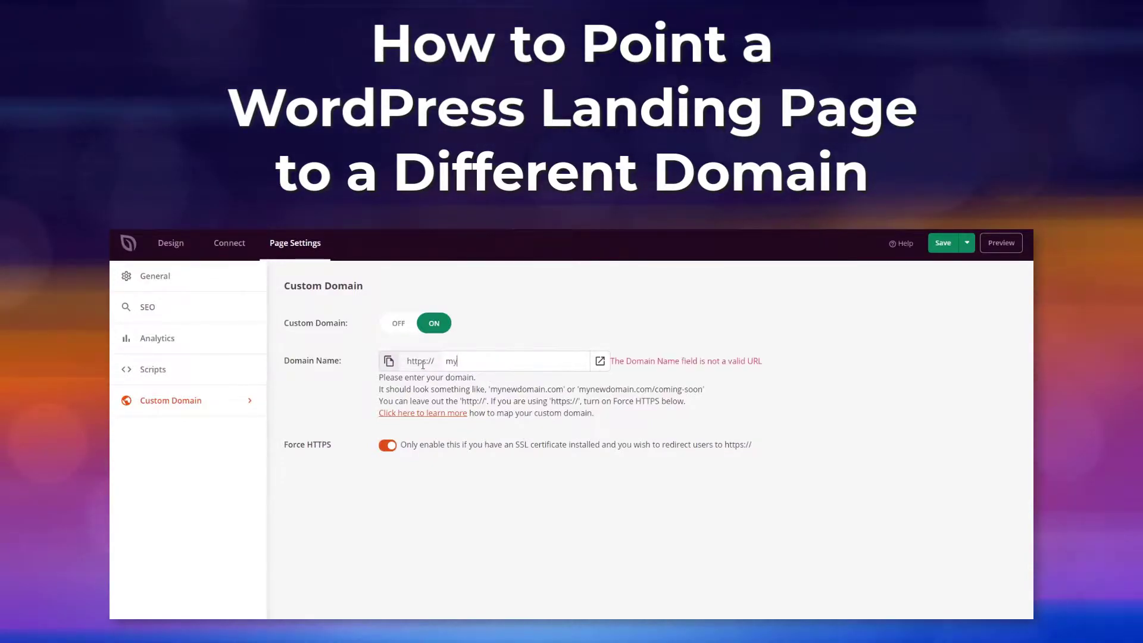
{"action": "type", "text": "domain.com"}
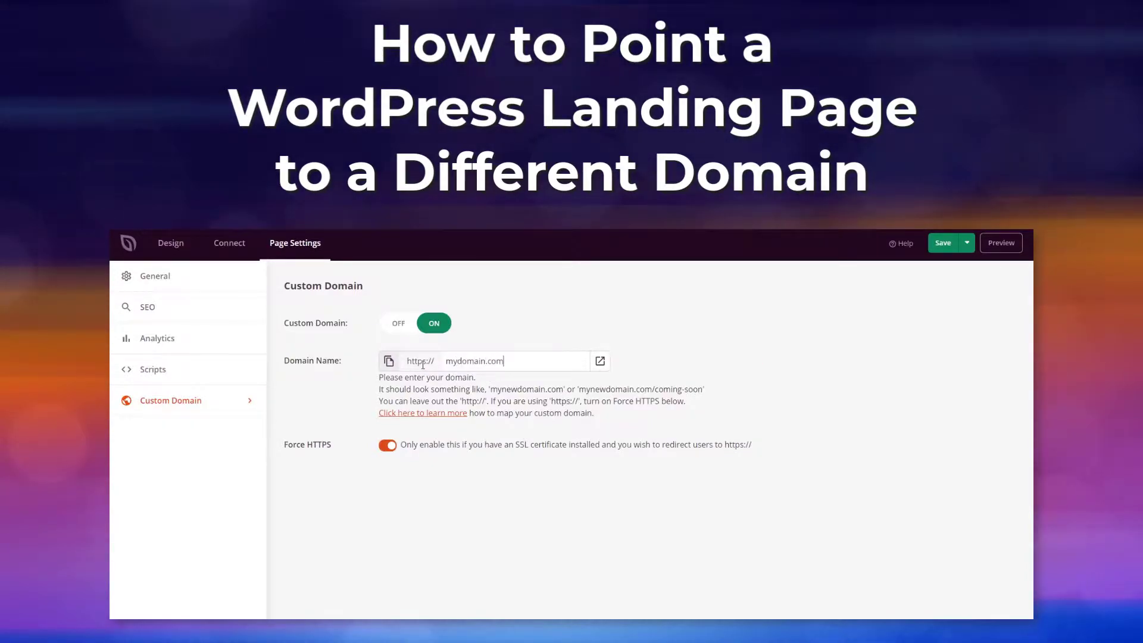
{"action": "left_click", "coordinate": [387, 448]}
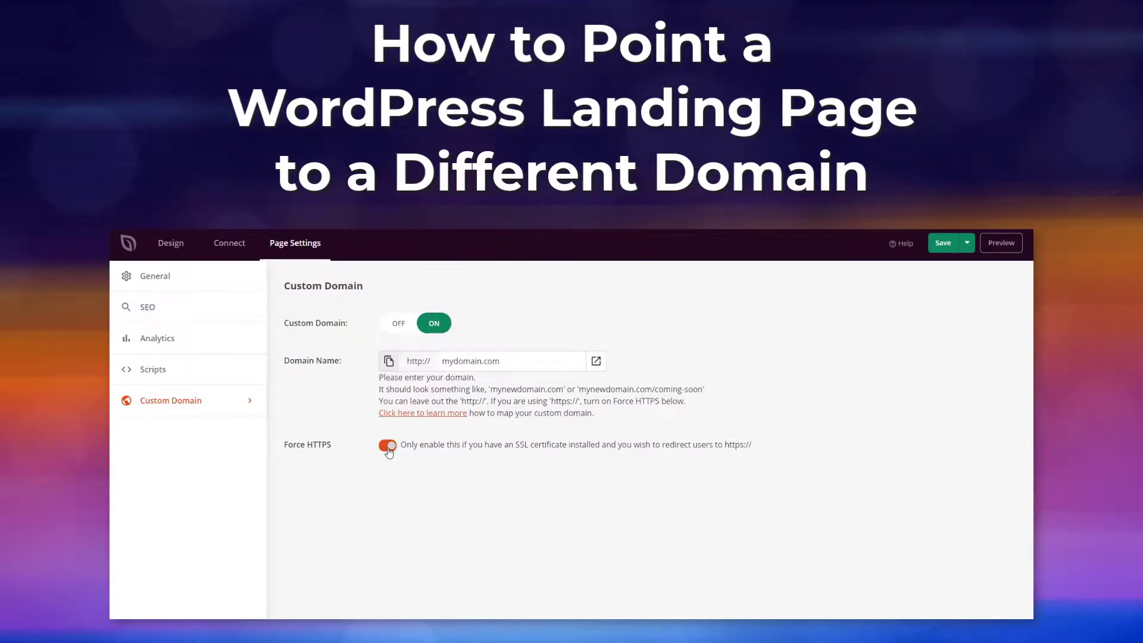
{"action": "left_click", "coordinate": [387, 447]}
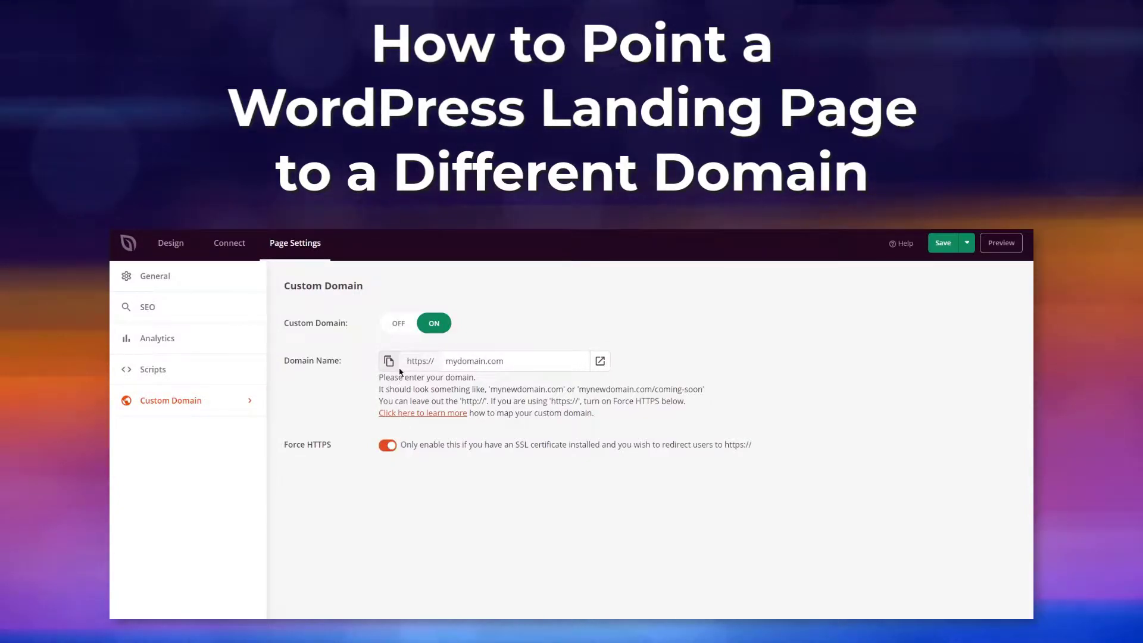
{"action": "left_click", "coordinate": [398, 323]}
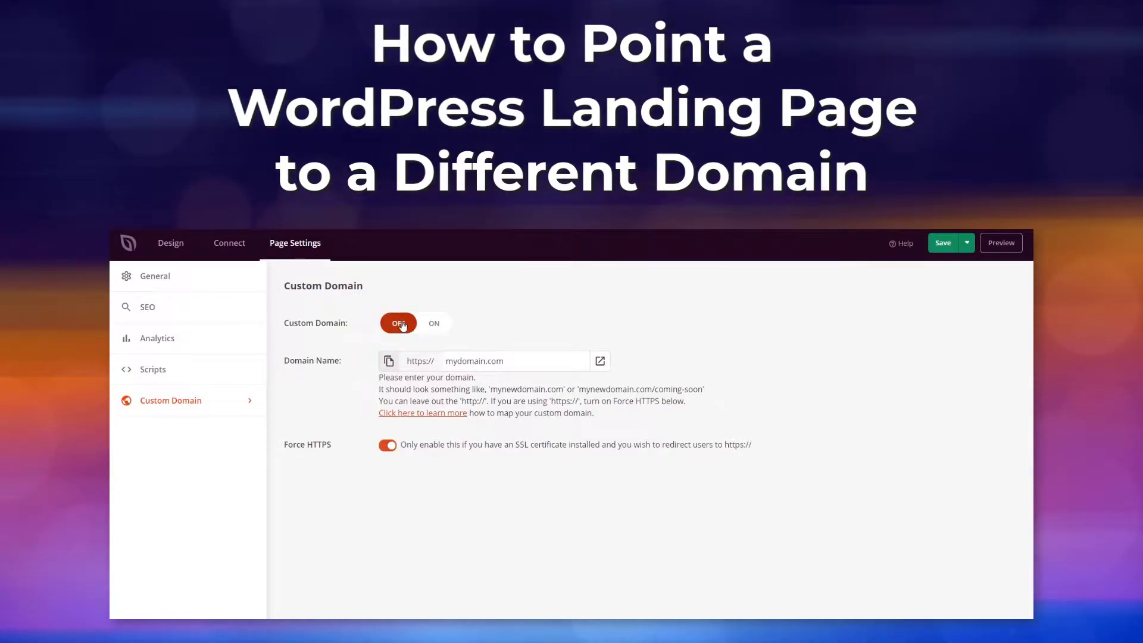
{"action": "left_click", "coordinate": [435, 324]}
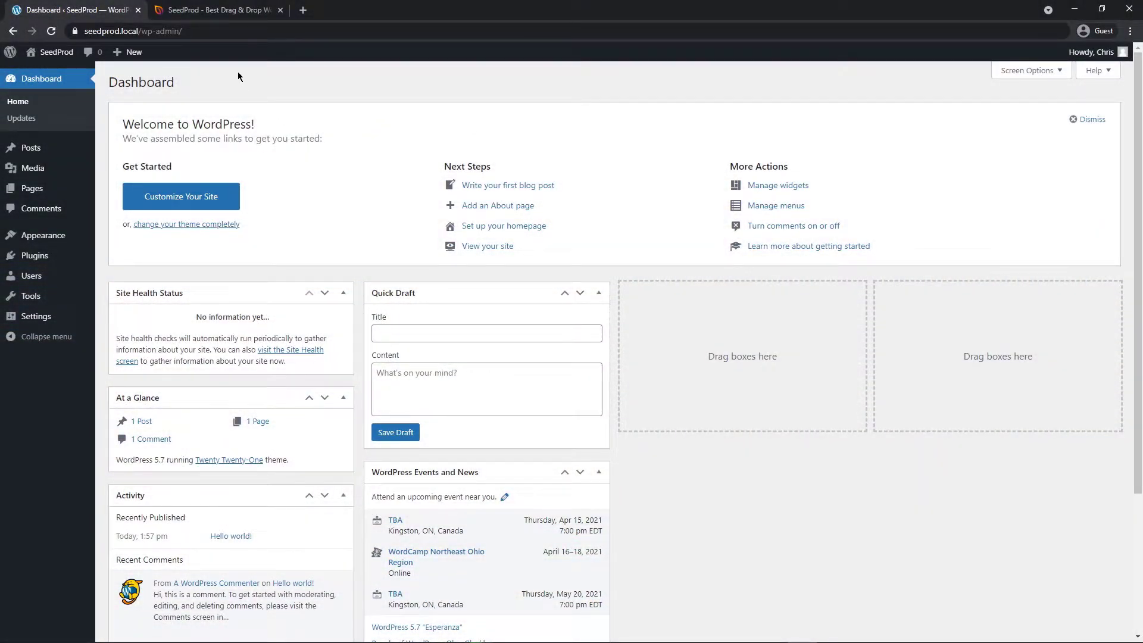
- Switch to the browser tab showing the seedprod.com homepage
{"action": "left_click", "coordinate": [211, 10]}
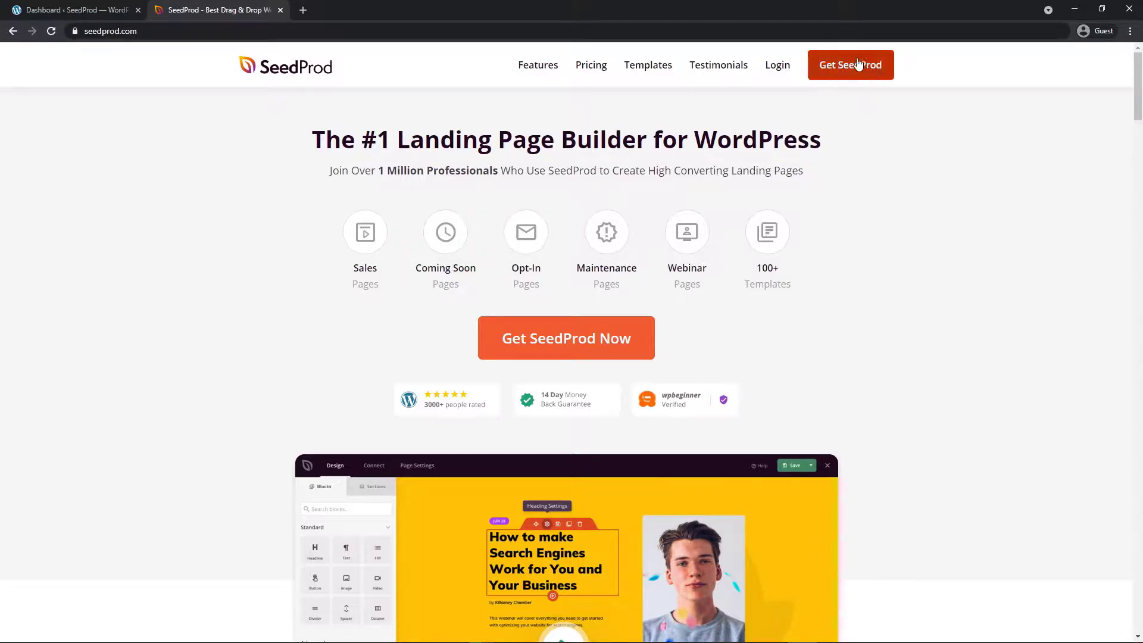
{"action": "left_click_drag", "start_coordinate": [1137, 72], "coordinate": [1133, 584]}
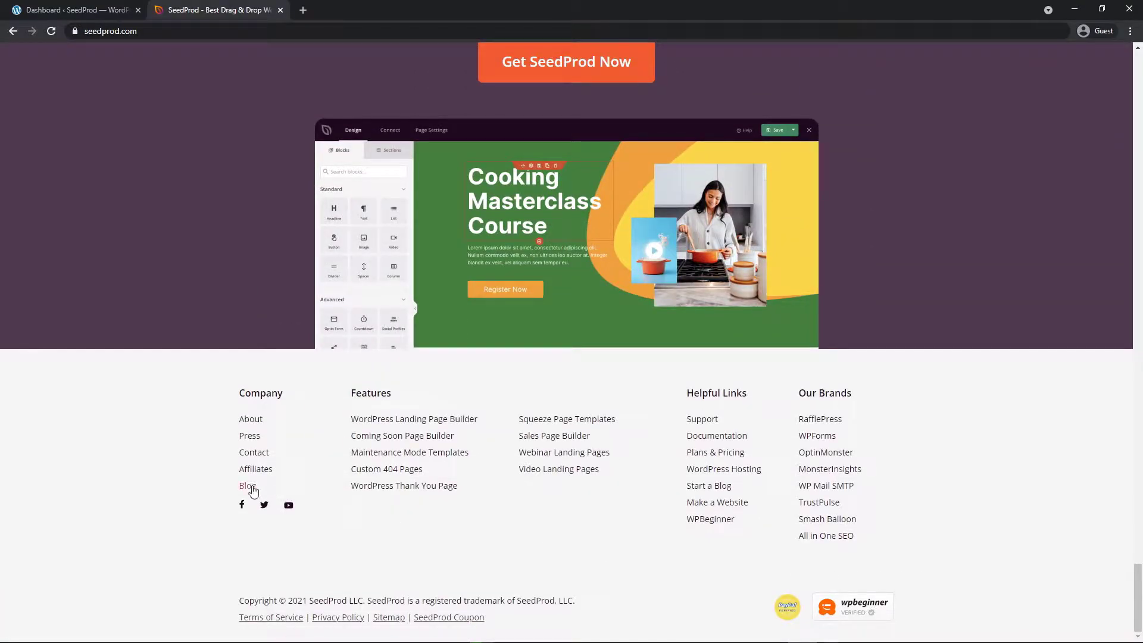
{"action": "left_click", "coordinate": [723, 442]}
{"action": "left_click_drag", "start_coordinate": [460, 138], "coordinate": [695, 142]}
{"action": "left_click", "coordinate": [1015, 146]}
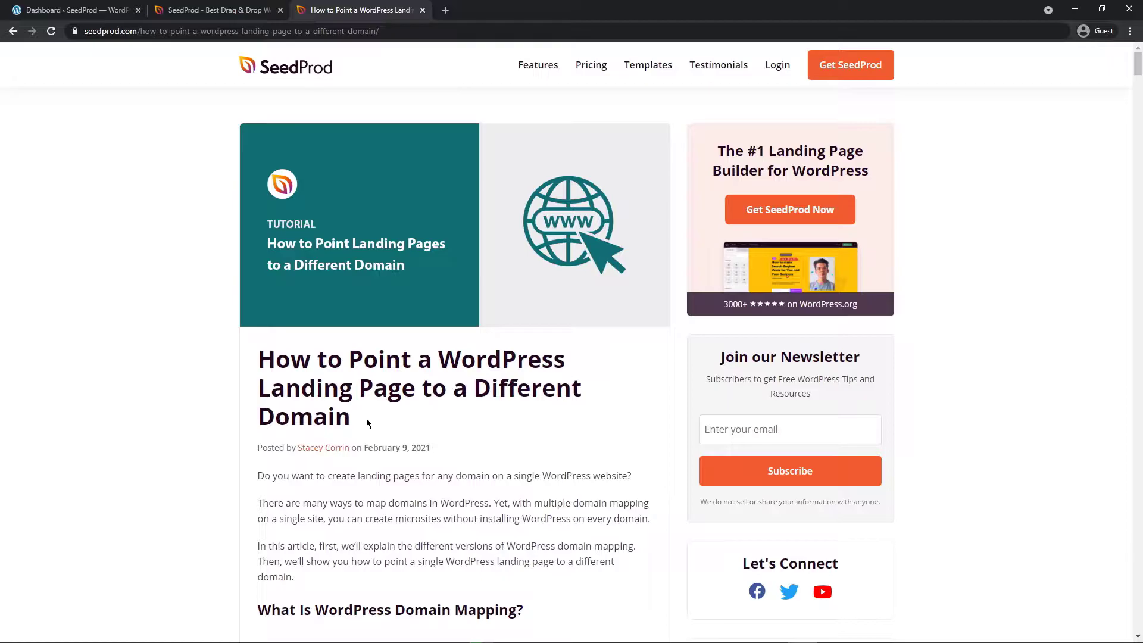
{"action": "key", "text": "ctrl+w"}
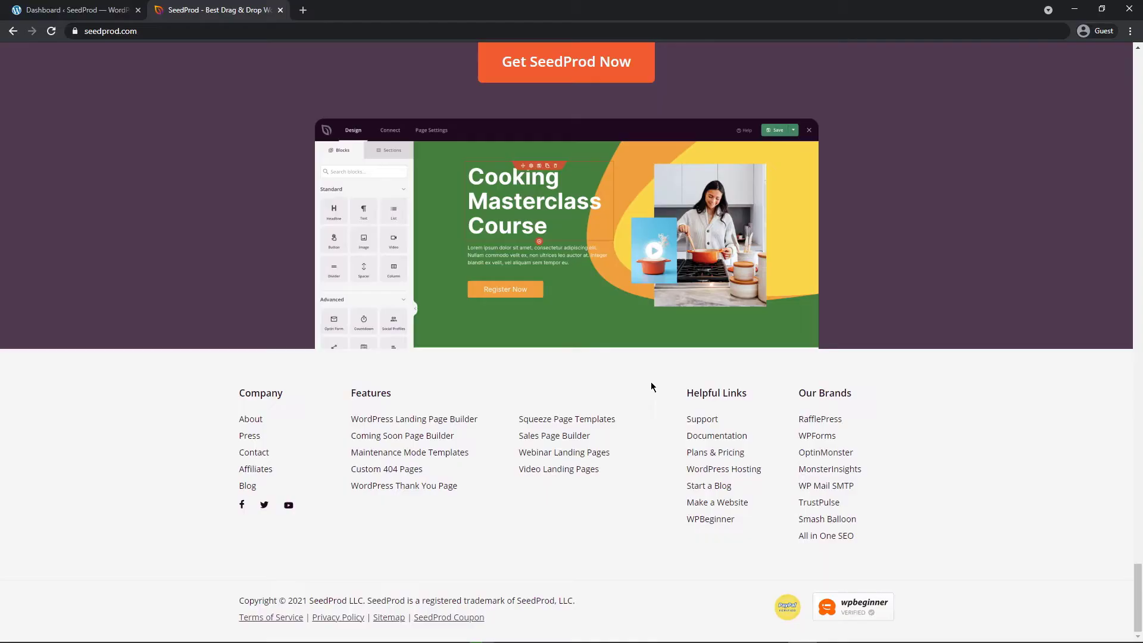
{"action": "left_click", "coordinate": [721, 434]}
{"action": "left_click", "coordinate": [349, 460]}
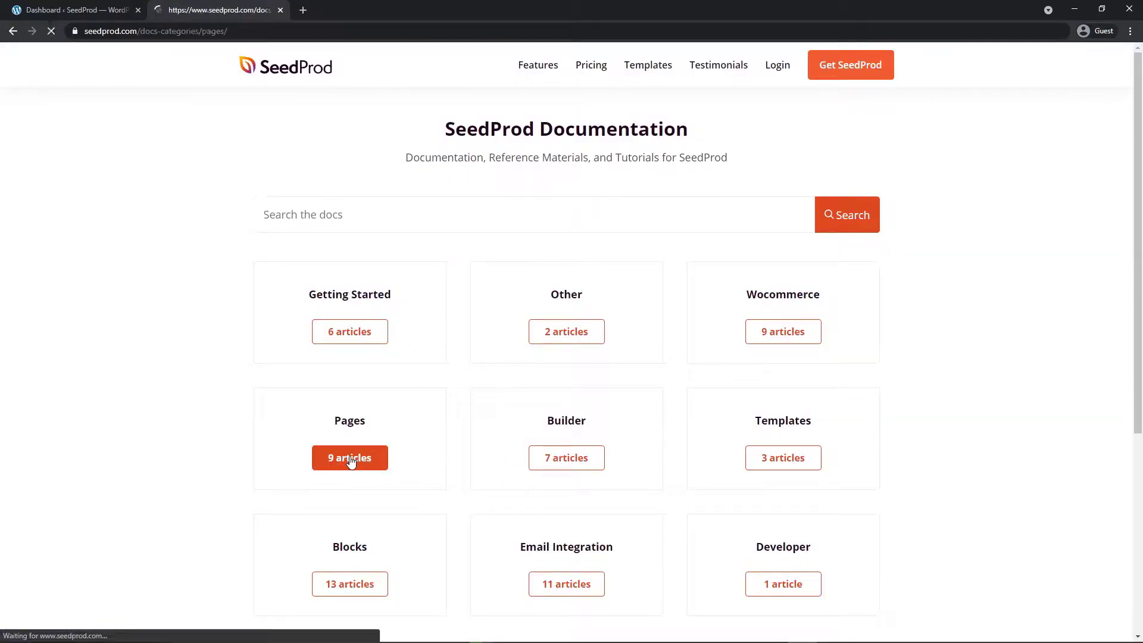
{"action": "scroll", "coordinate": [656, 412], "scroll_direction": "down", "scroll_amount": 4}
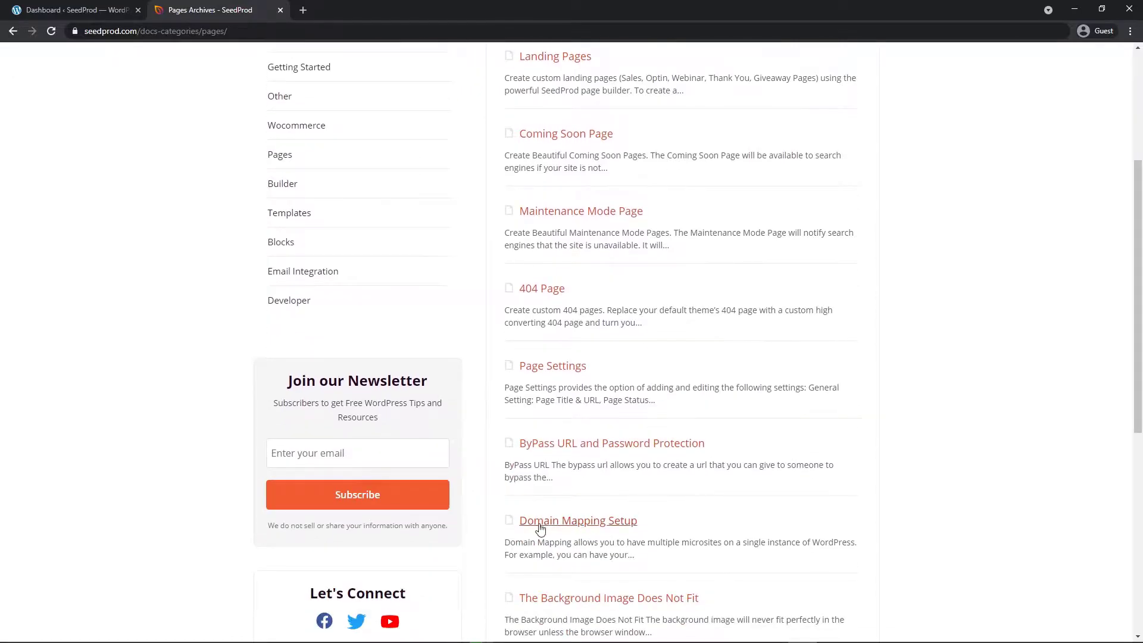
{"action": "left_click", "coordinate": [598, 521]}
{"action": "scroll", "coordinate": [597, 528], "scroll_direction": "down", "scroll_amount": 2}
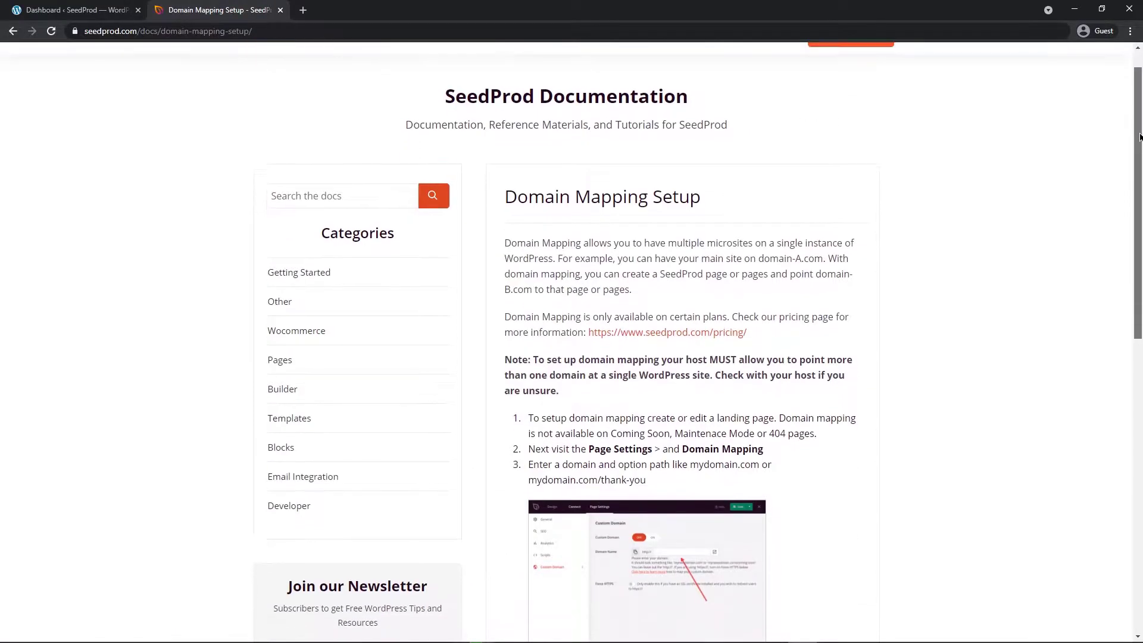
{"action": "scroll", "coordinate": [629, 257], "scroll_direction": "down", "scroll_amount": 2}
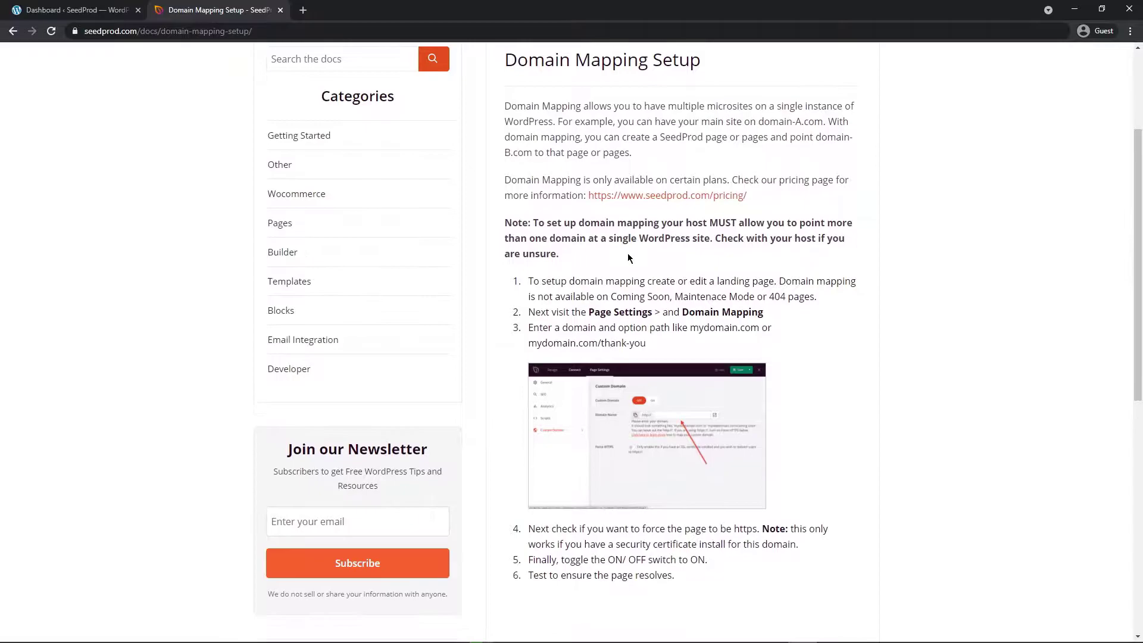
{"action": "left_click_drag", "start_coordinate": [536, 222], "coordinate": [838, 225]}
{"action": "left_click", "coordinate": [528, 241]}
{"action": "left_click_drag", "start_coordinate": [529, 240], "coordinate": [556, 256]}
{"action": "left_click", "coordinate": [816, 372]}
{"action": "scroll", "coordinate": [816, 372], "scroll_direction": "up", "scroll_amount": 1}
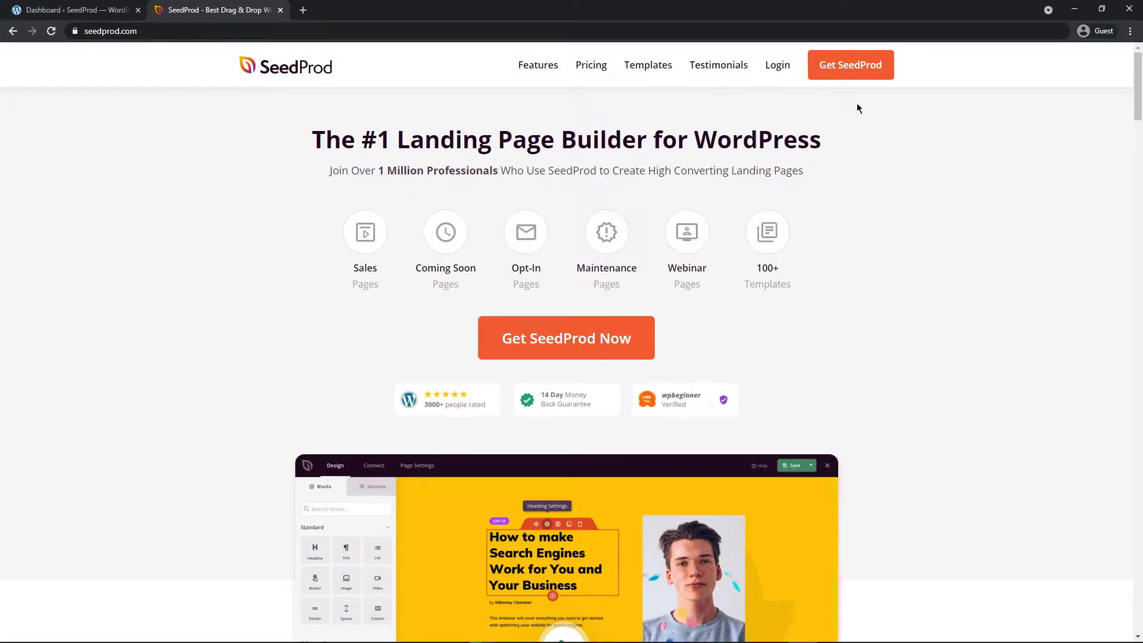
- Sign in to the SeedProd account, download Landing Page Pro 6.2.0, and copy the license key
{"action": "left_click", "coordinate": [778, 66]}
{"action": "left_click", "coordinate": [192, 306]}
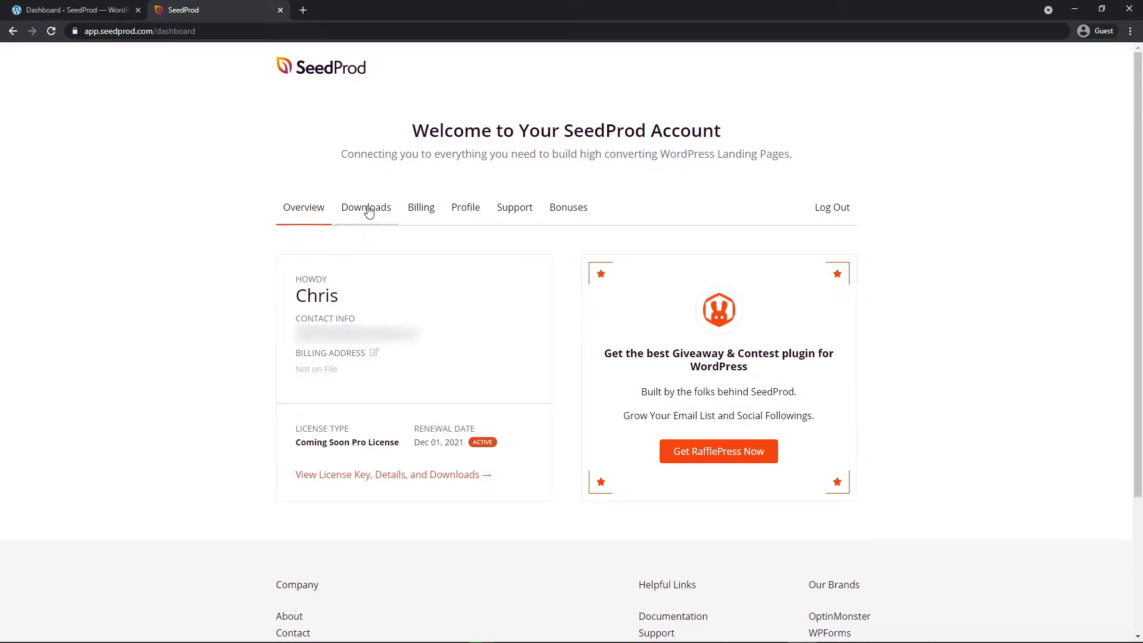
{"action": "left_click", "coordinate": [367, 209]}
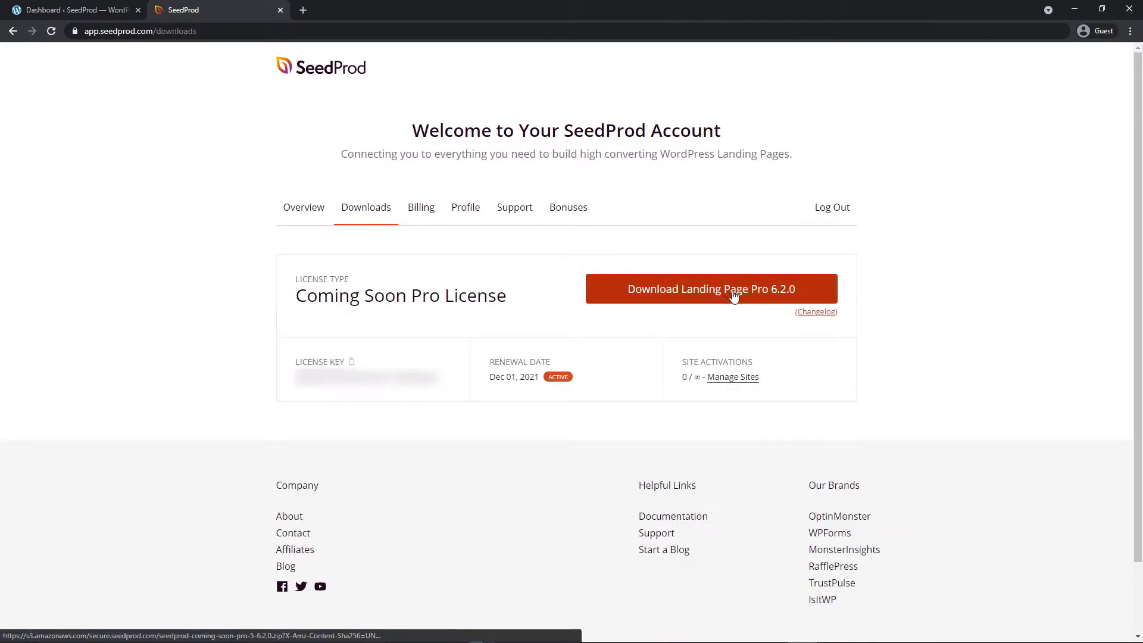
{"action": "left_click", "coordinate": [767, 296]}
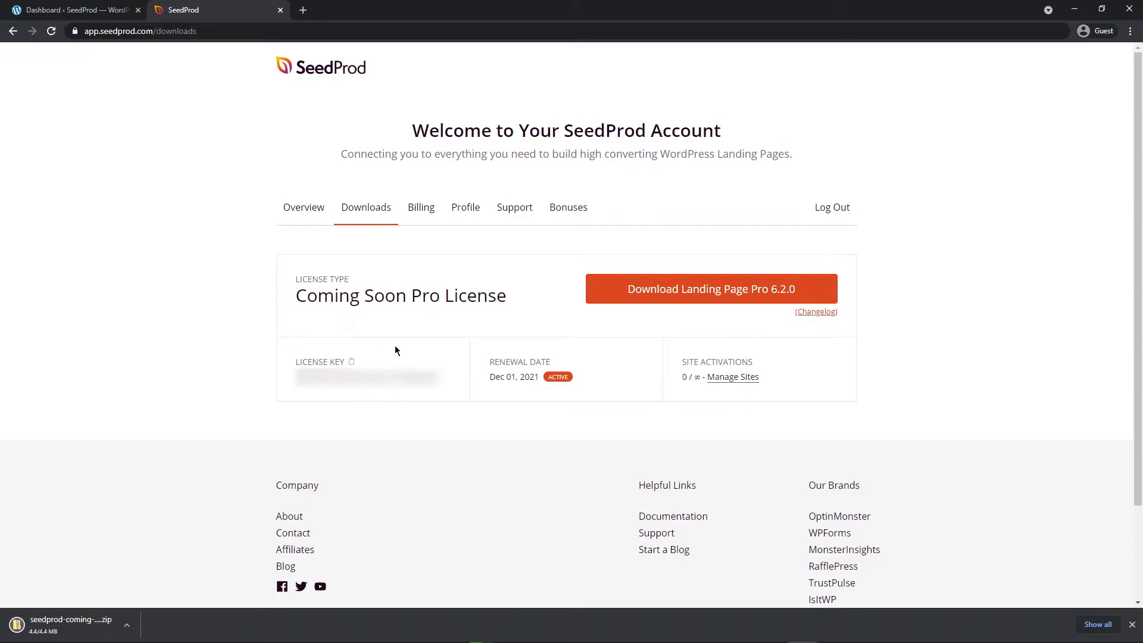
{"action": "left_click", "coordinate": [351, 362]}
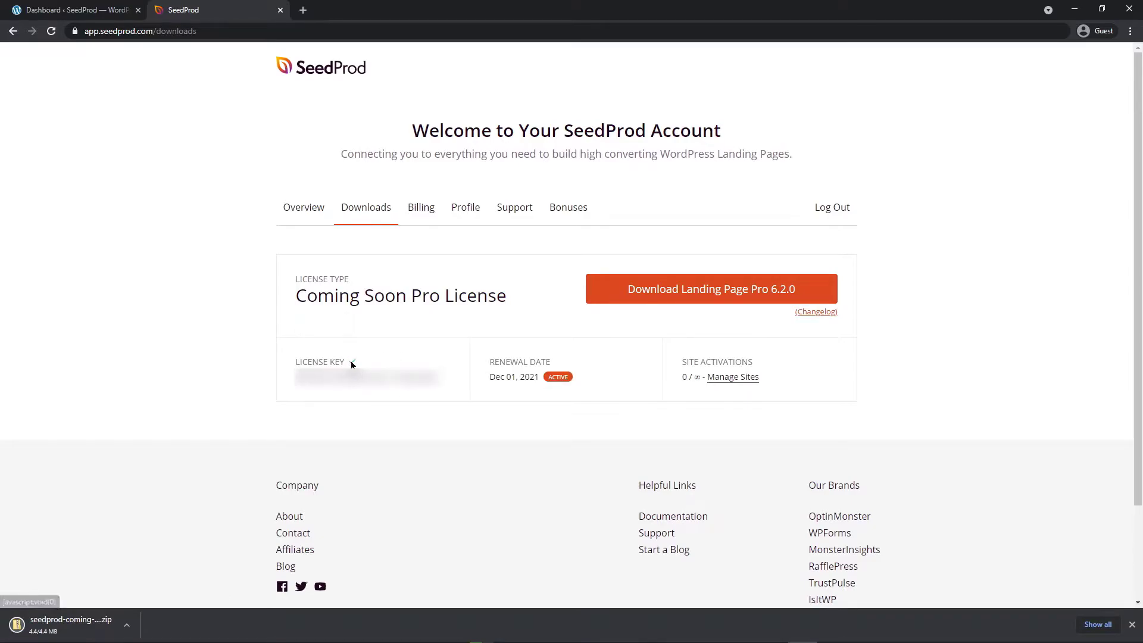
- Upload the downloaded SeedProd Pro 6.2.0 zip under Plugins > Add New, then install and activate it
{"action": "left_click", "coordinate": [280, 10]}
{"action": "mouse_move", "coordinate": [35, 258]}
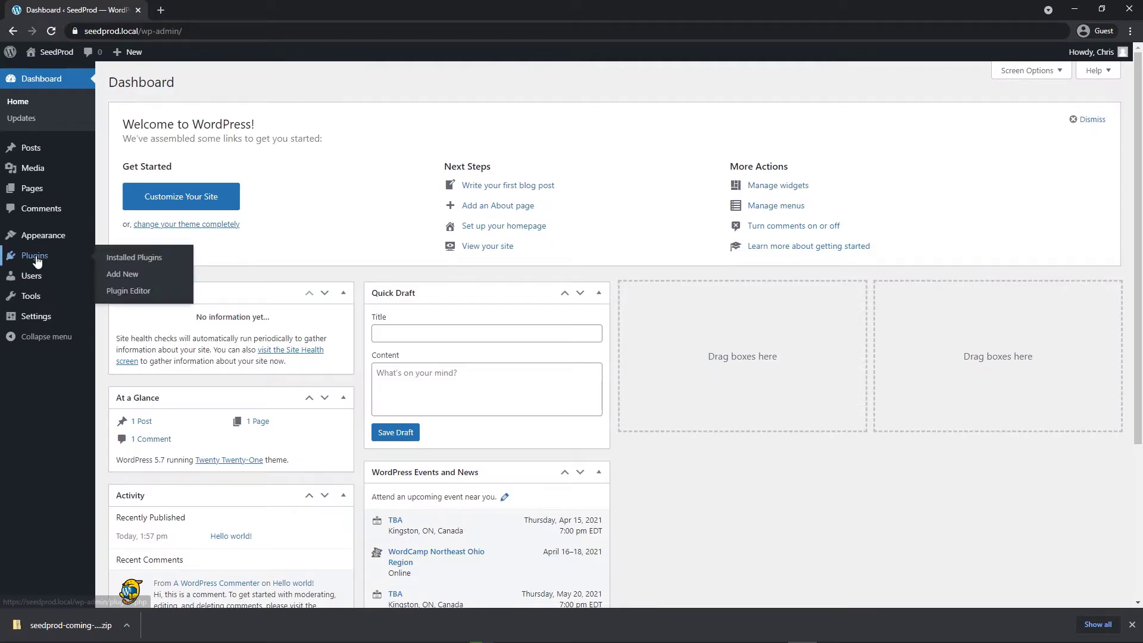
{"action": "left_click", "coordinate": [122, 275]}
{"action": "left_click", "coordinate": [216, 83]}
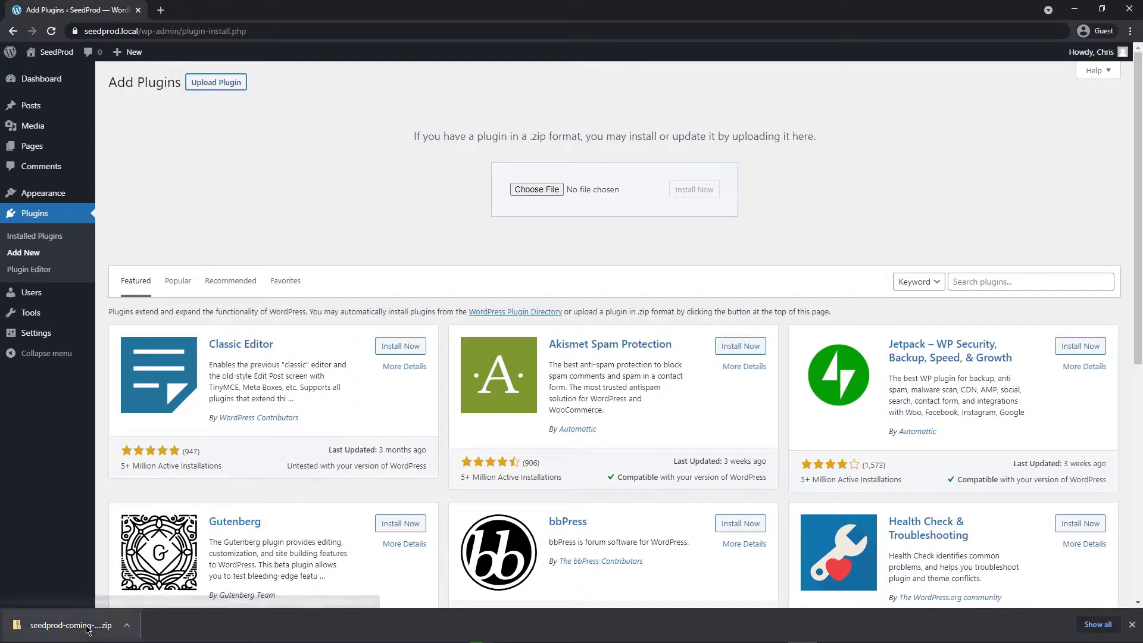
{"action": "left_click_drag", "start_coordinate": [65, 625], "coordinate": [539, 203]}
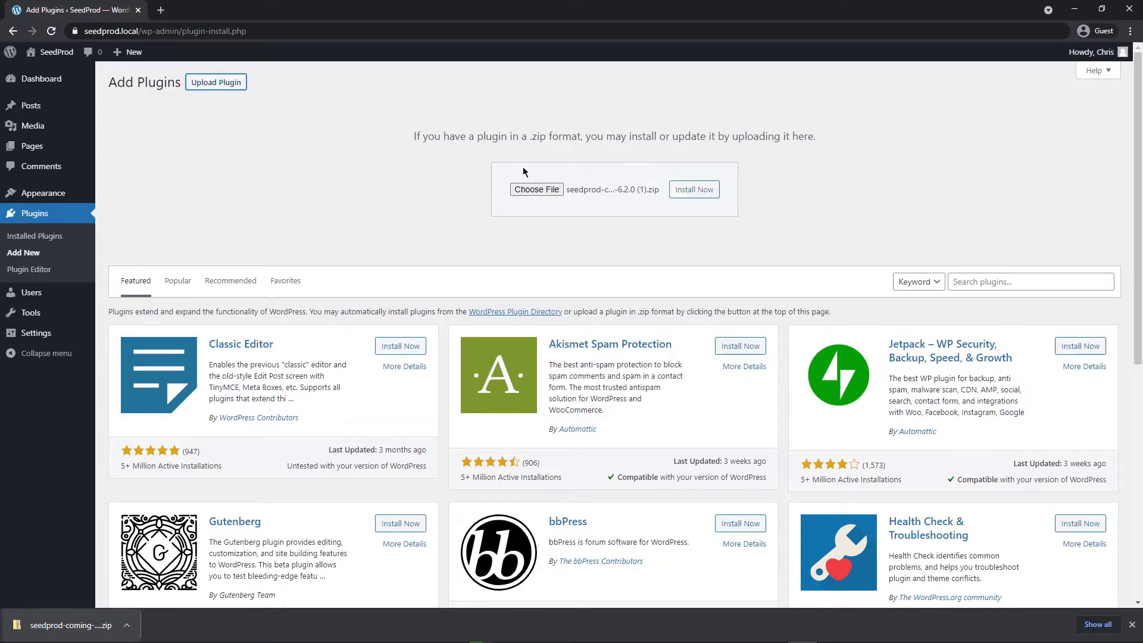
{"action": "left_click", "coordinate": [702, 197]}
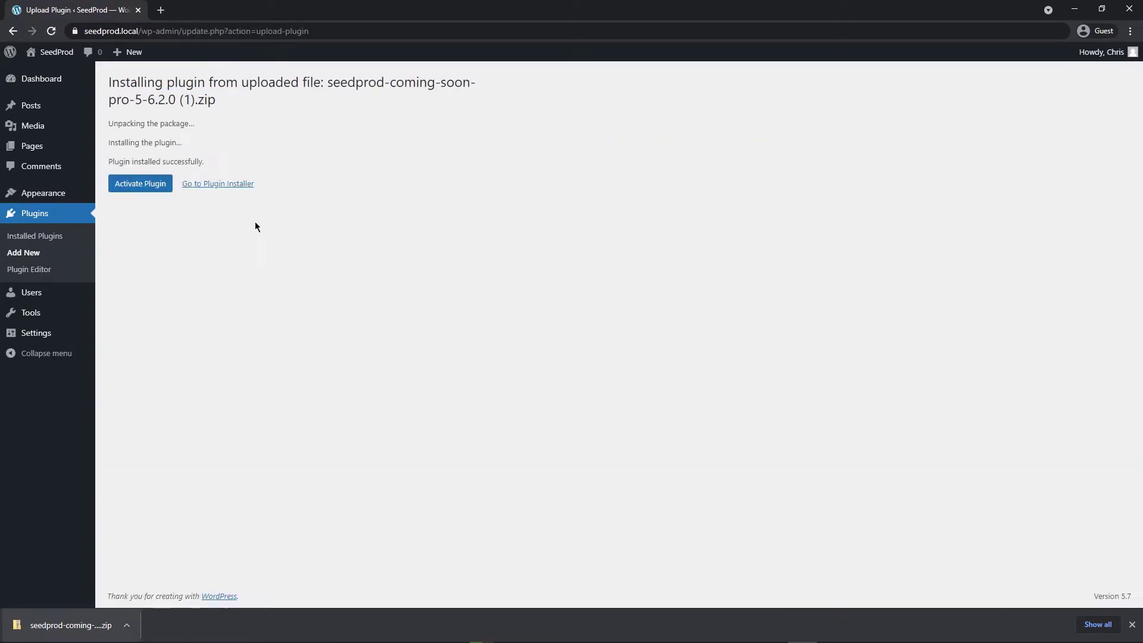
{"action": "left_click", "coordinate": [152, 197]}
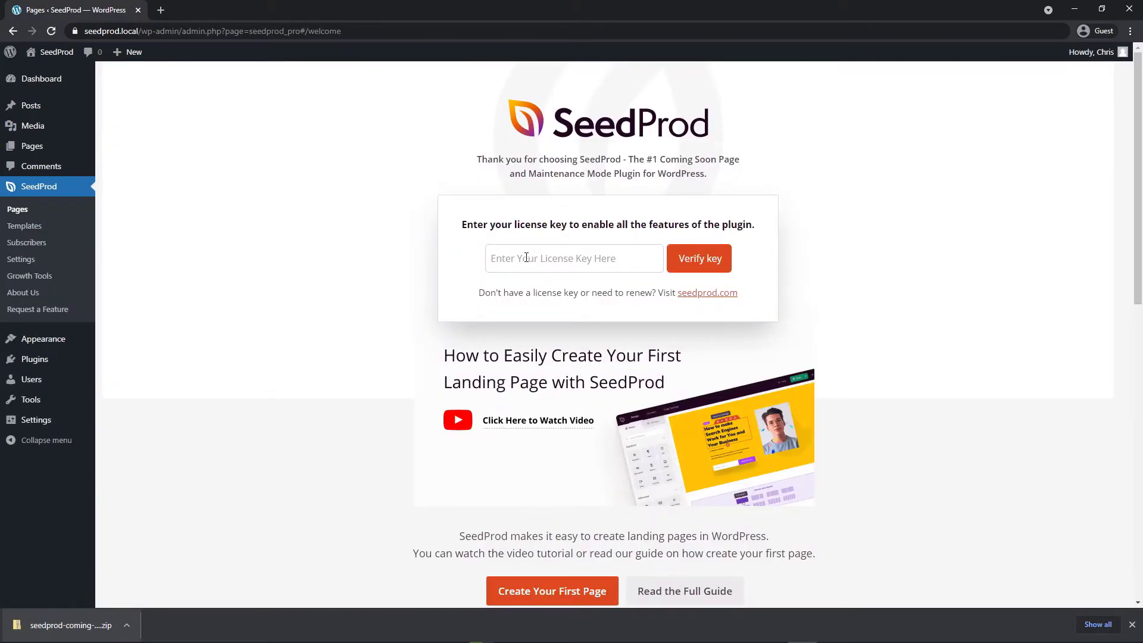
- Paste the license key into the welcome page field, verify it, and dismiss the download bar
{"action": "right_click", "coordinate": [526, 258]}
{"action": "left_click", "coordinate": [577, 351]}
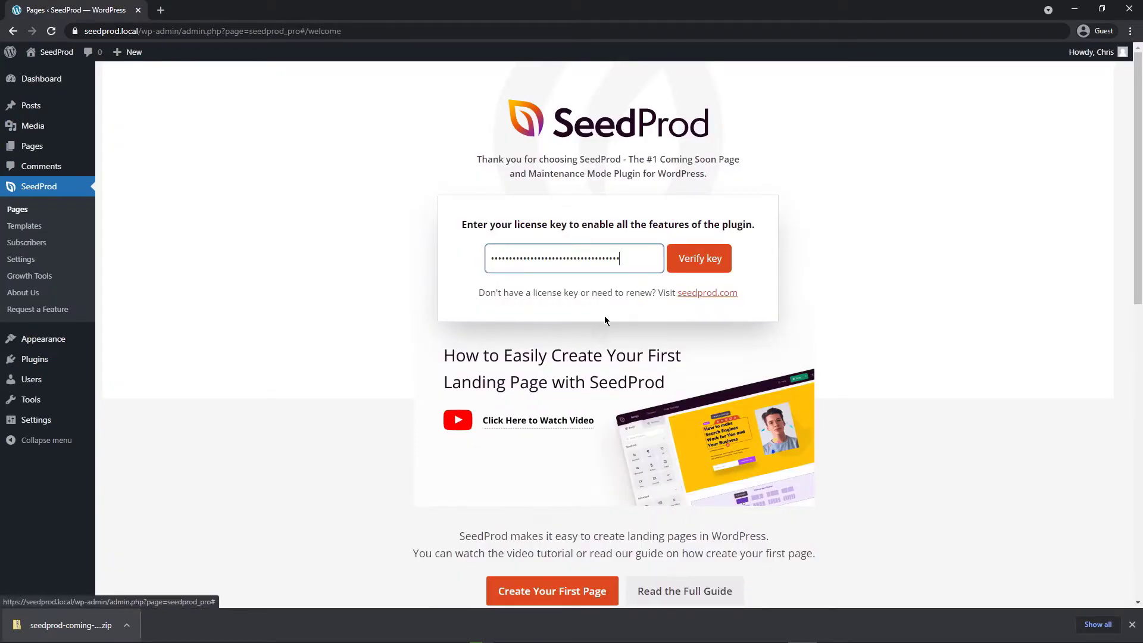
{"action": "left_click", "coordinate": [699, 259]}
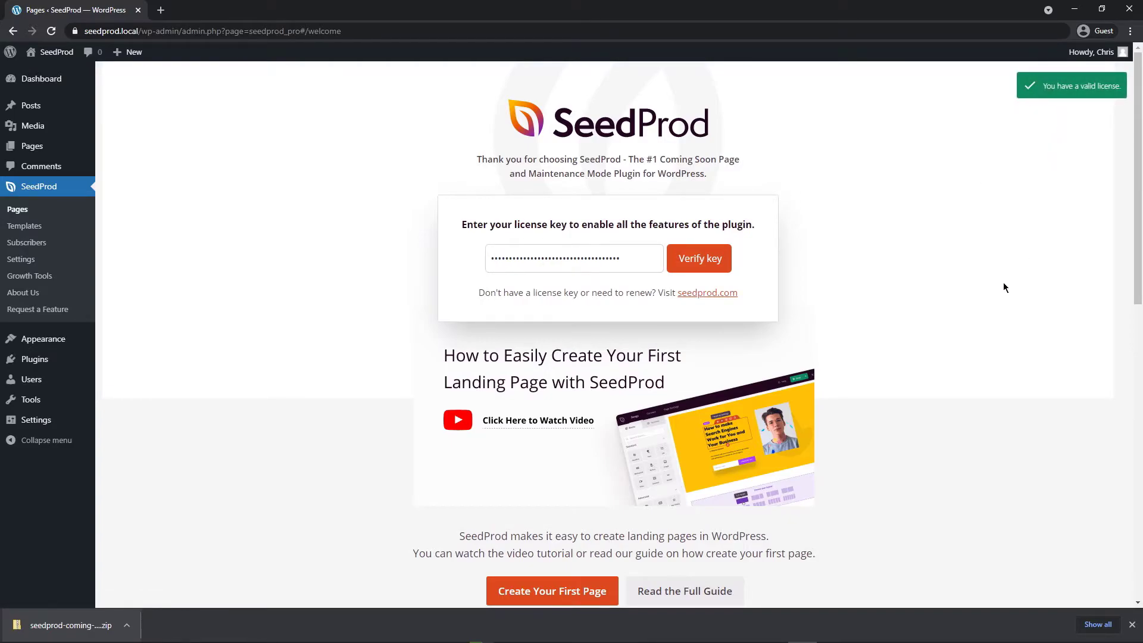
{"action": "left_click", "coordinate": [1132, 625]}
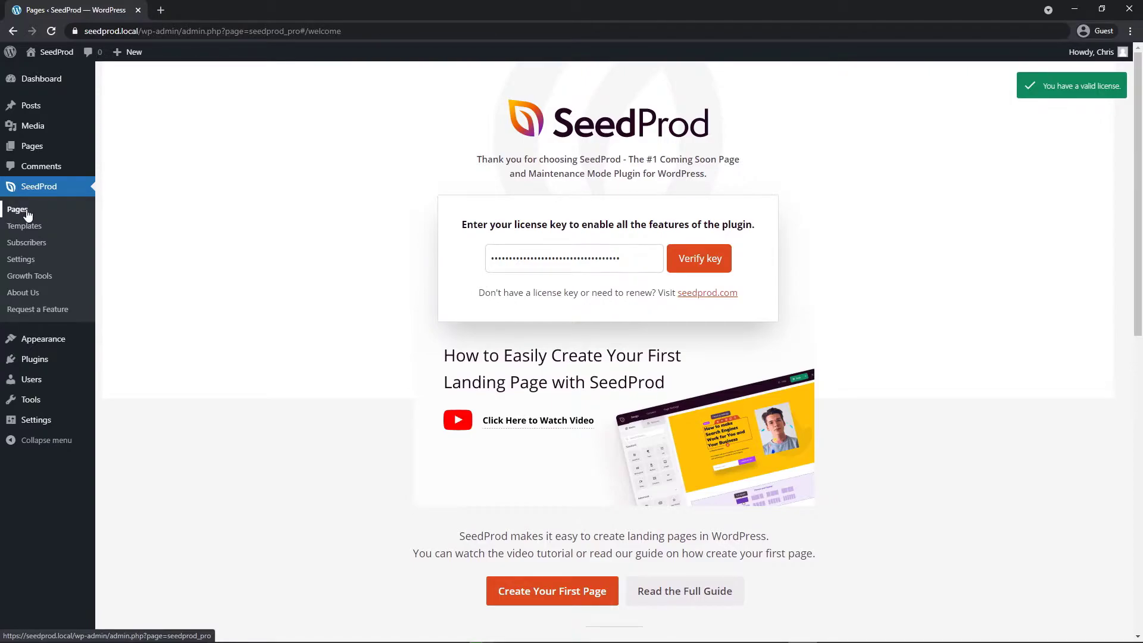
- Create a landing page named 'Landing Page' from the Squeeze Page 1 template and open it for editing
{"action": "left_click", "coordinate": [18, 210]}
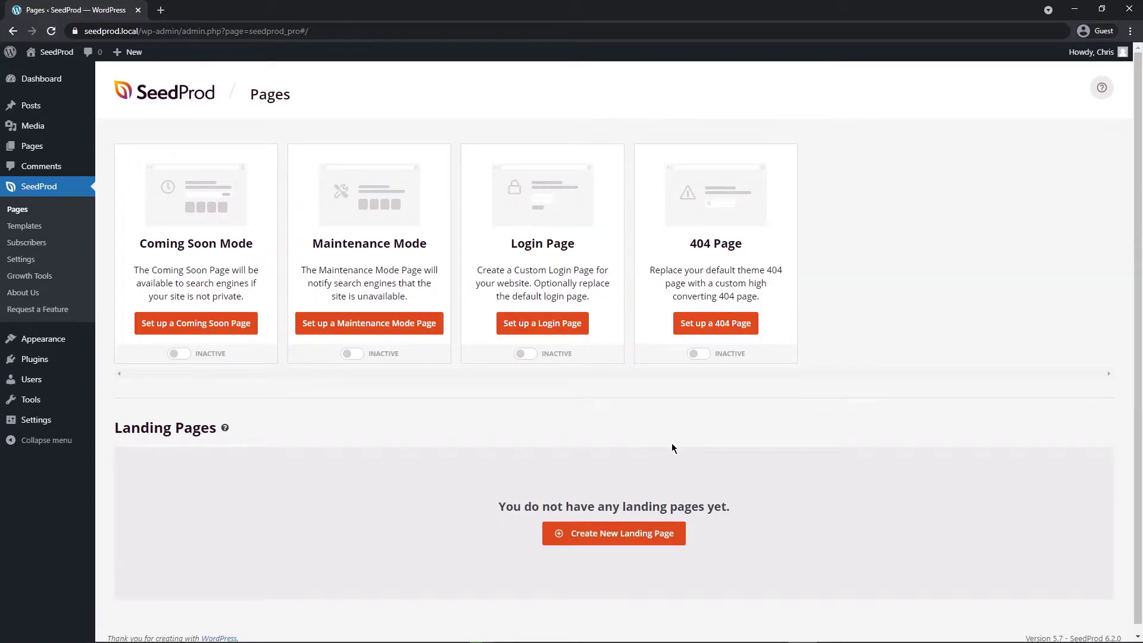
{"action": "left_click", "coordinate": [619, 536]}
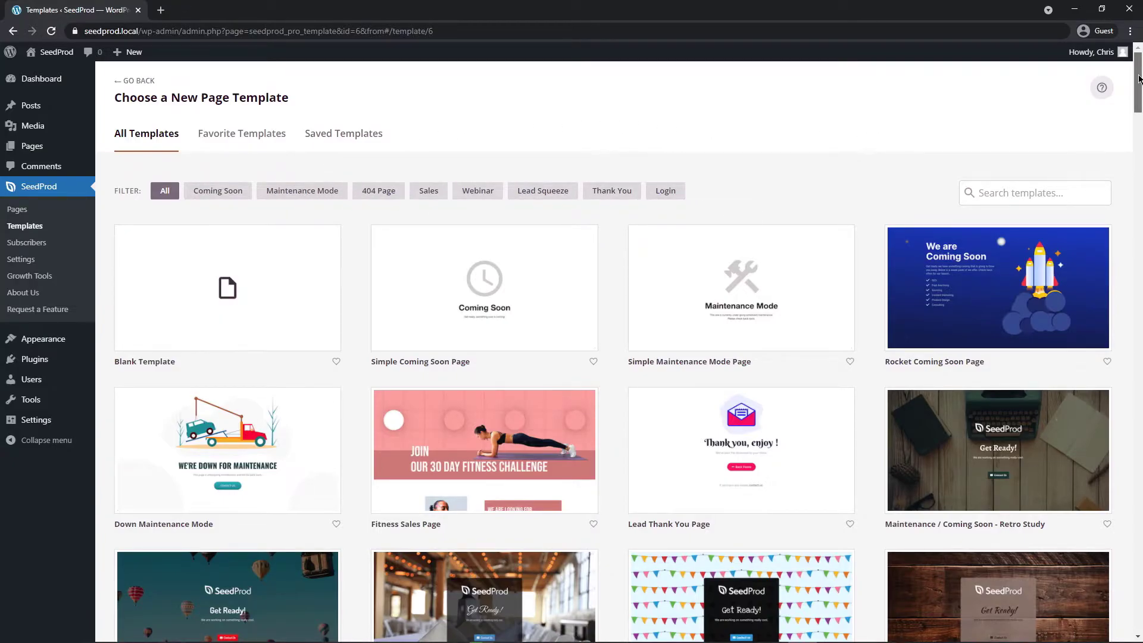
{"action": "left_click_drag", "start_coordinate": [1139, 81], "coordinate": [1125, 496]}
{"action": "scroll", "coordinate": [1111, 275], "scroll_direction": "down", "scroll_amount": 20}
{"action": "mouse_move", "coordinate": [734, 361]}
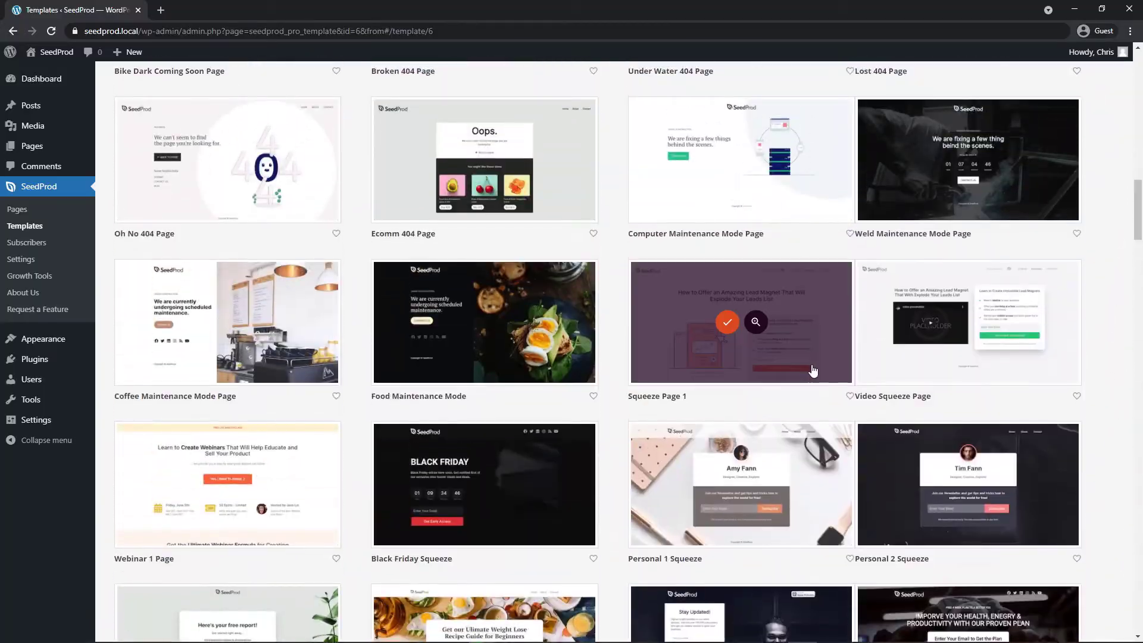
{"action": "left_click", "coordinate": [726, 322]}
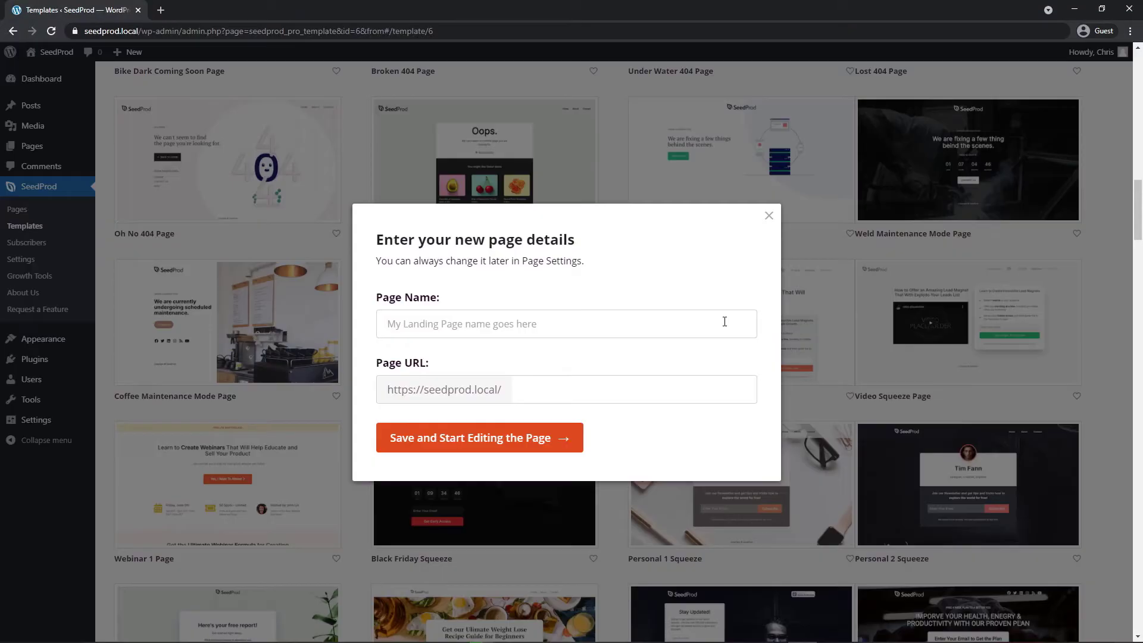
{"action": "left_click", "coordinate": [623, 327]}
{"action": "type", "text": "Landing Page"}
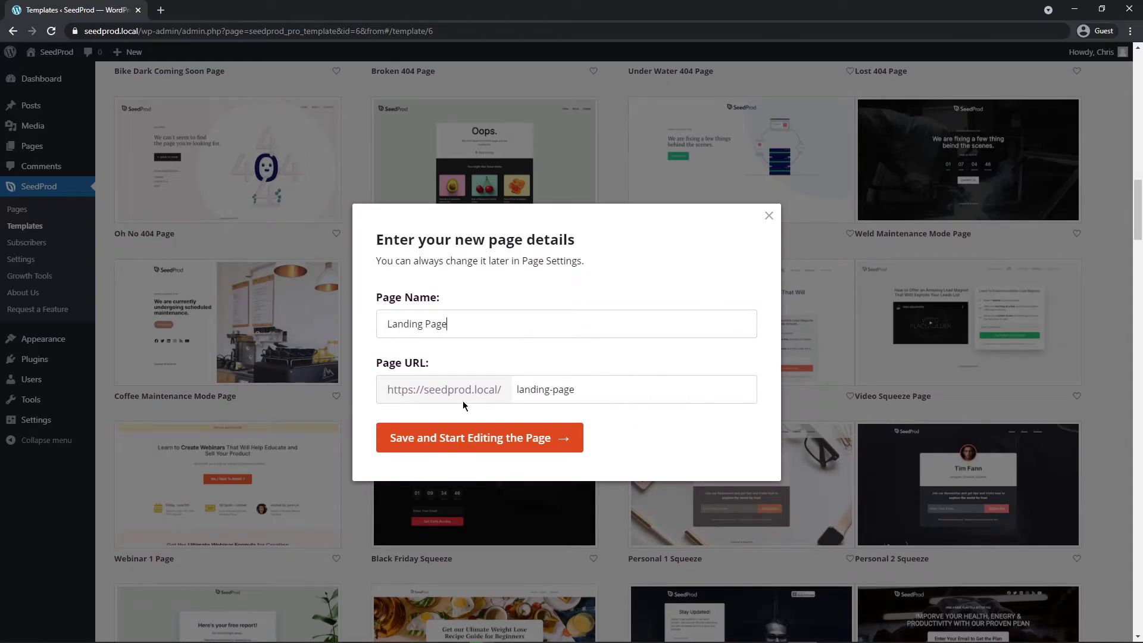
{"action": "left_click", "coordinate": [506, 446]}
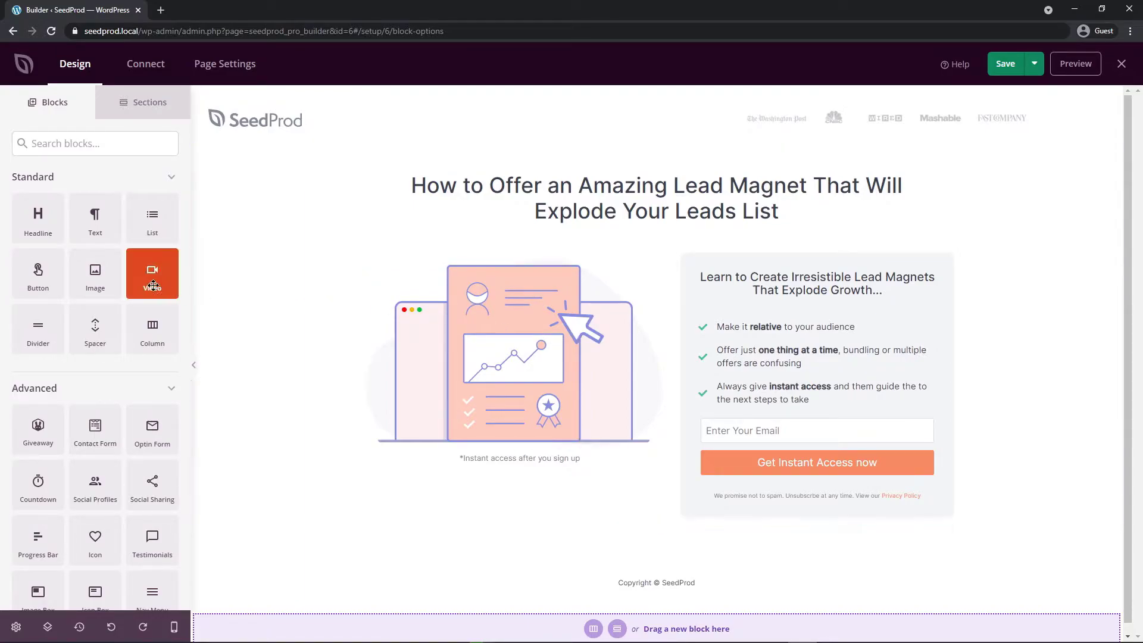
- Add a Headline block, delete it again, and show the page's General settings
{"action": "left_click_drag", "start_coordinate": [37, 222], "coordinate": [551, 256]}
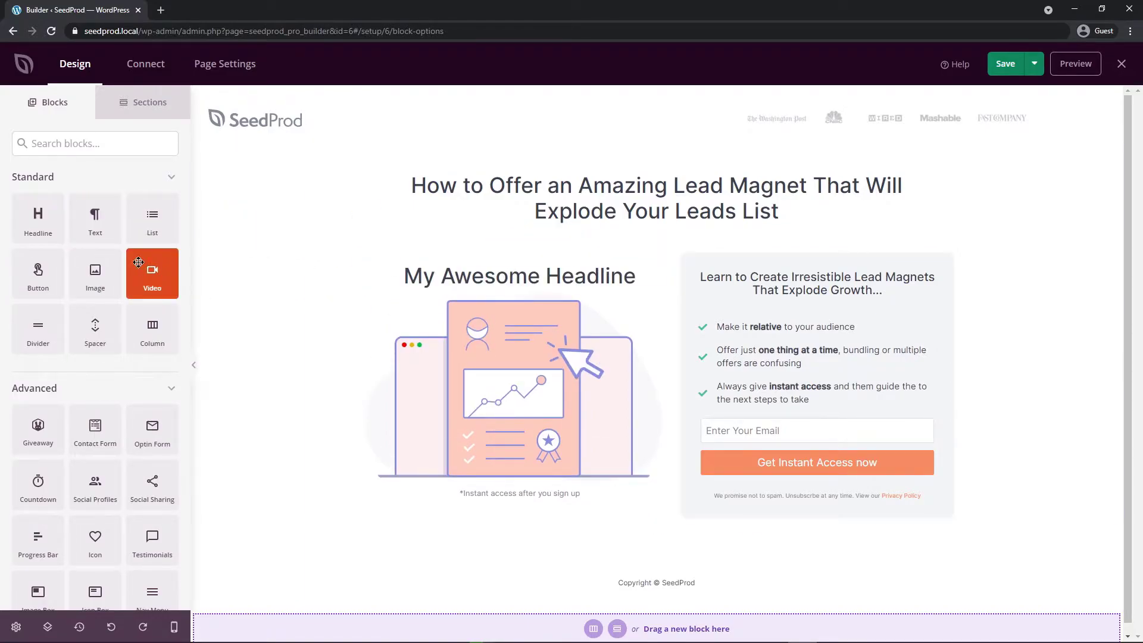
{"action": "left_click", "coordinate": [551, 253]}
{"action": "left_click", "coordinate": [530, 354]}
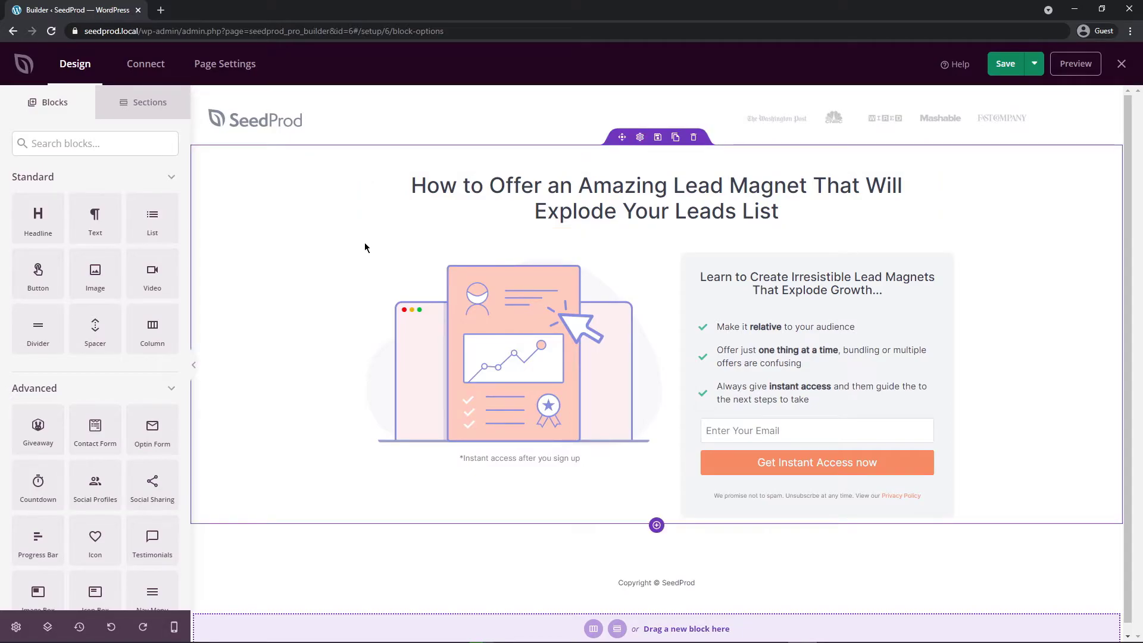
{"action": "left_click", "coordinate": [226, 69]}
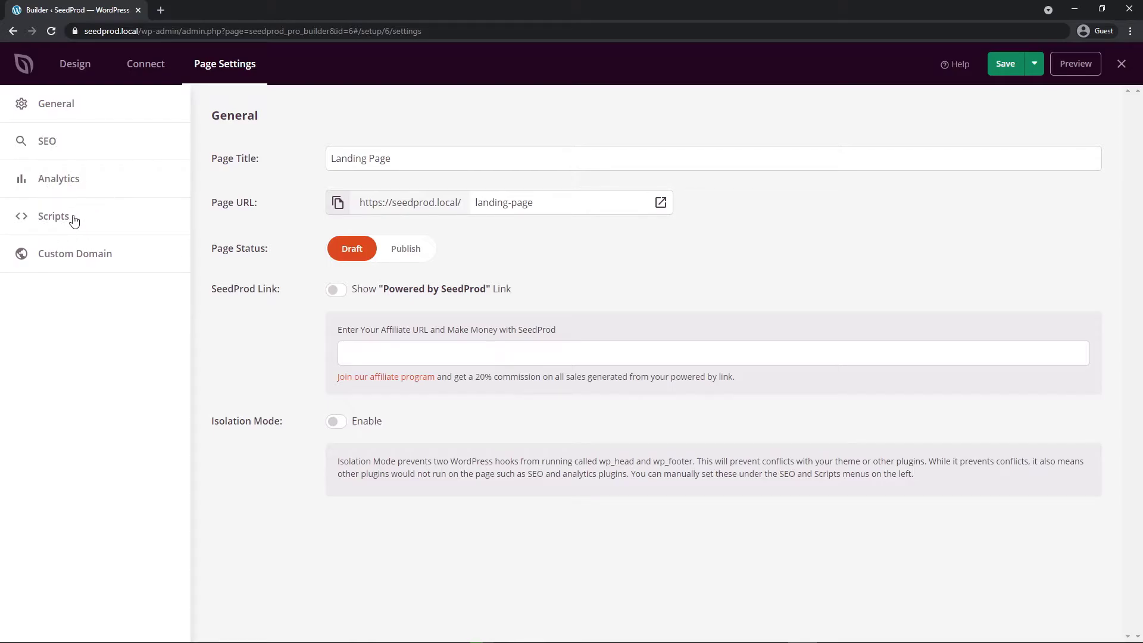
- Map custom domain example.com with Force HTTPS on, save, and open a new browser tab
{"action": "left_click", "coordinate": [75, 258]}
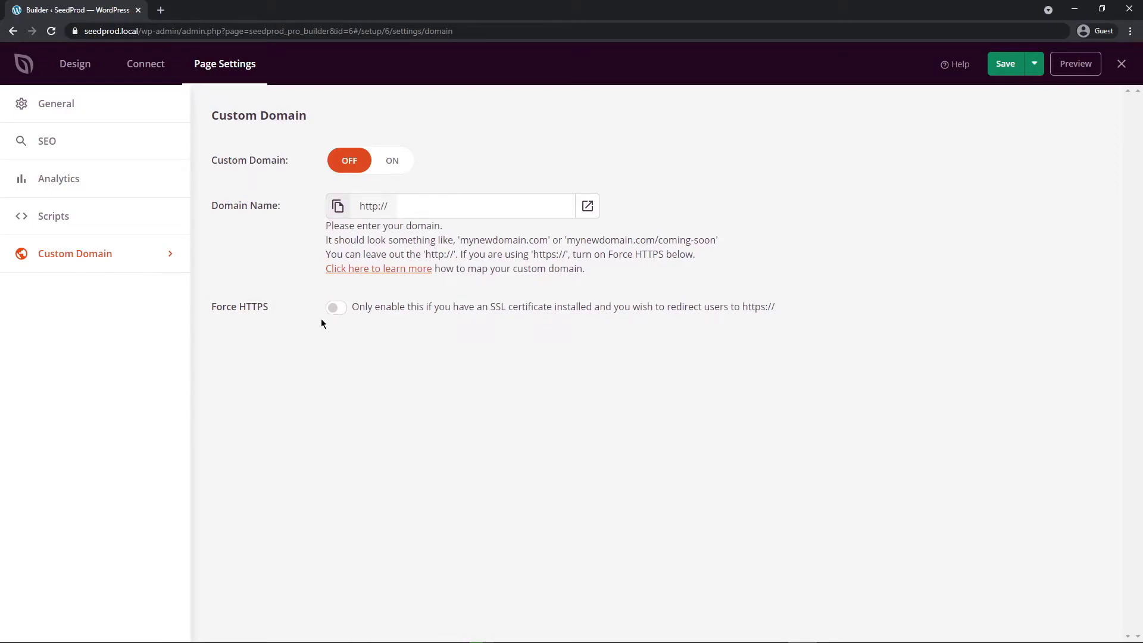
{"action": "left_click", "coordinate": [473, 207]}
{"action": "type", "text": "example.com"}
{"action": "left_click", "coordinate": [336, 308]}
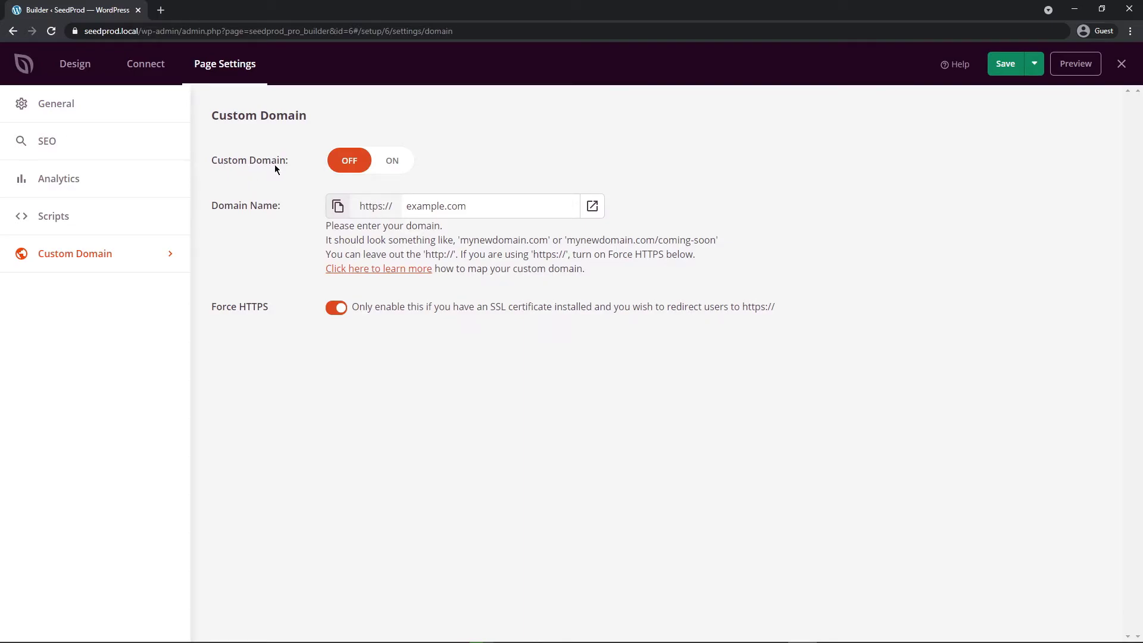
{"action": "left_click", "coordinate": [392, 161]}
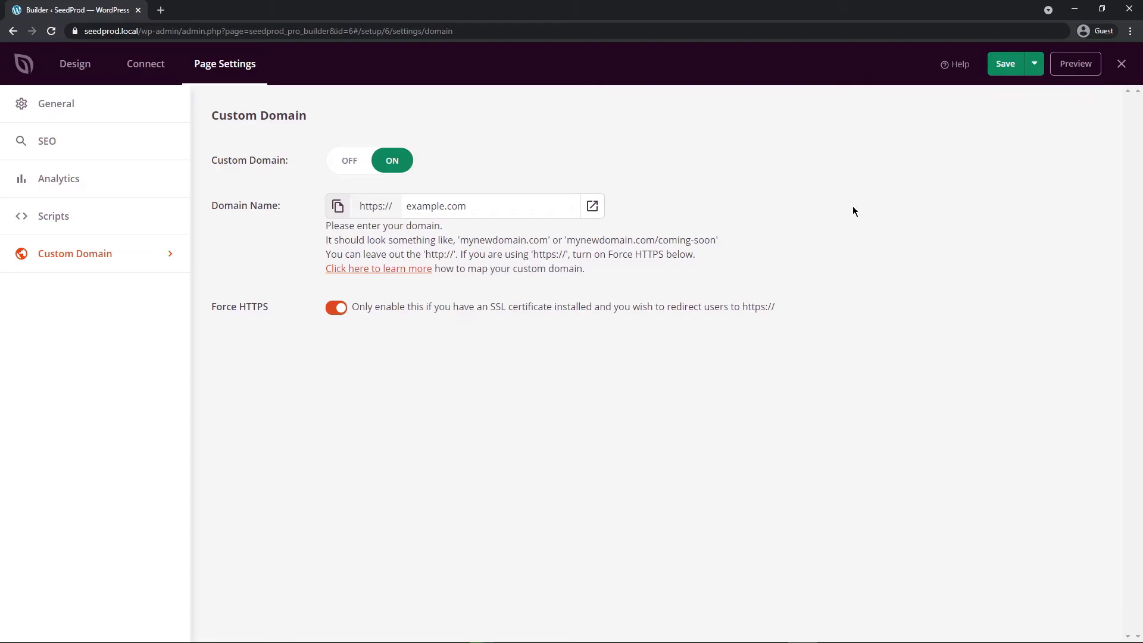
{"action": "left_click", "coordinate": [1009, 67]}
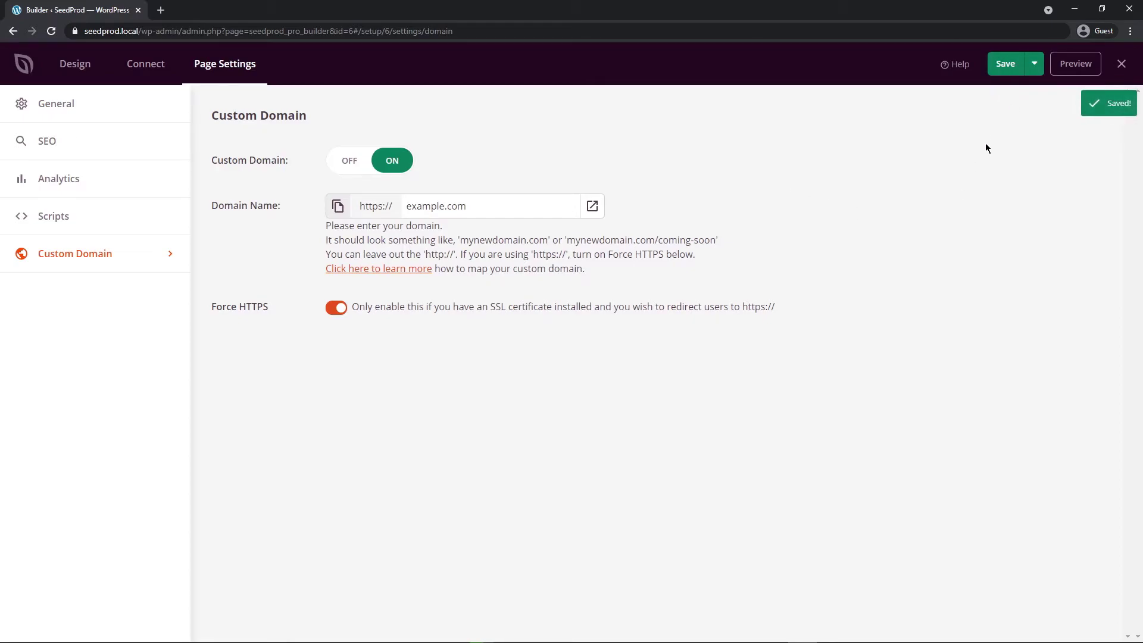
{"action": "left_click", "coordinate": [592, 206]}
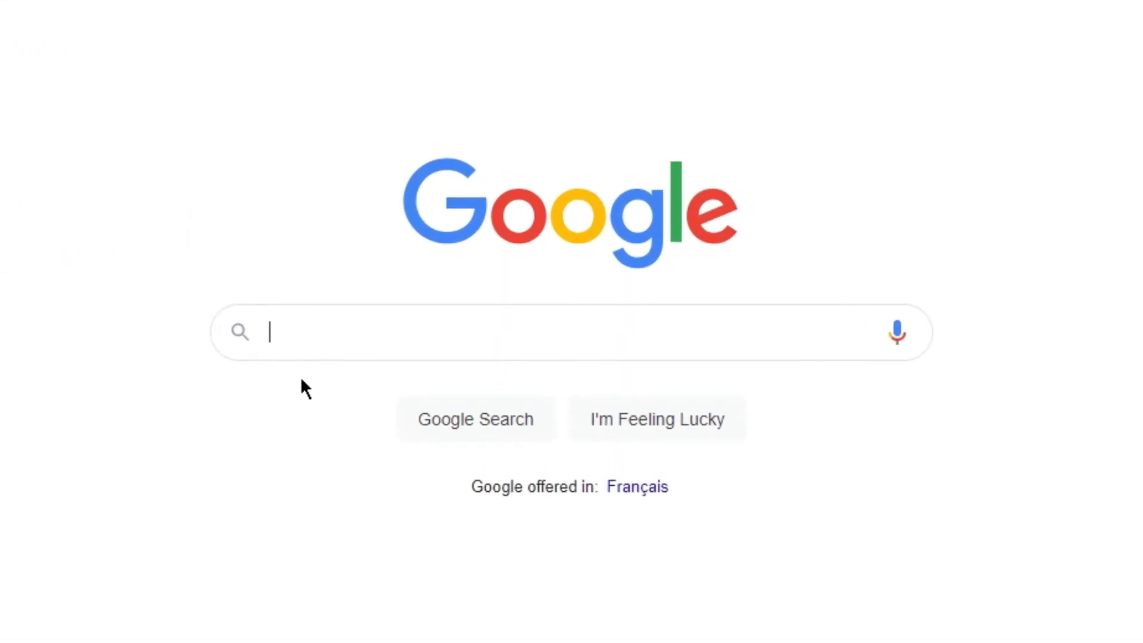
- Look up the Namecheap and cPanel domain alias guides, then close the docs tab
{"action": "type", "text": "namecheap domain alias"}
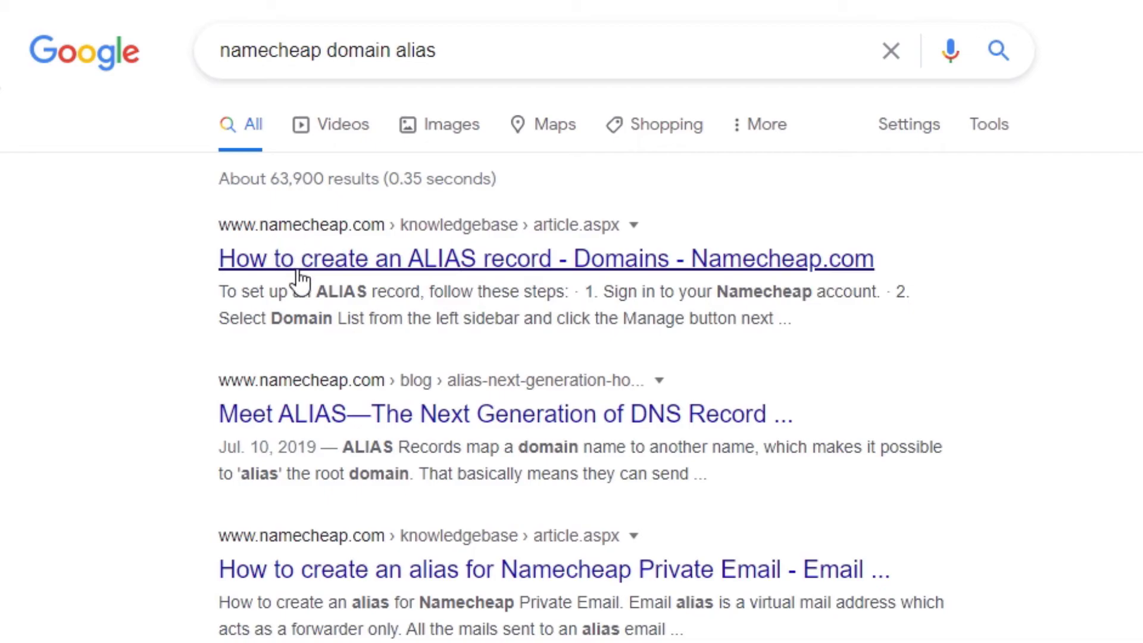
{"action": "left_click", "coordinate": [458, 267]}
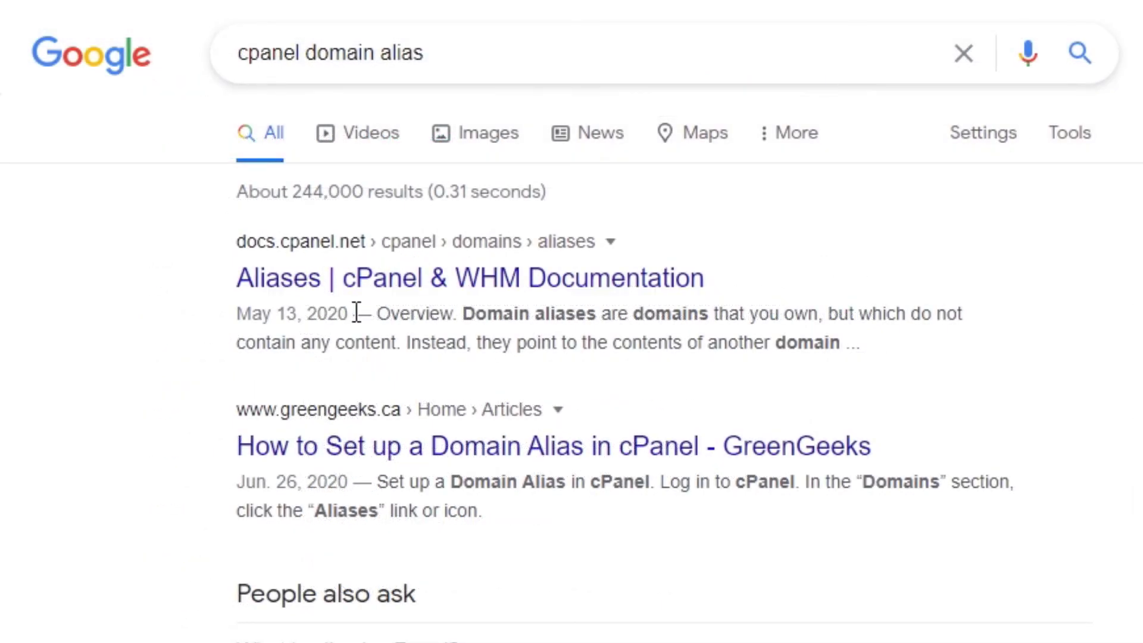
{"action": "left_click", "coordinate": [365, 280]}
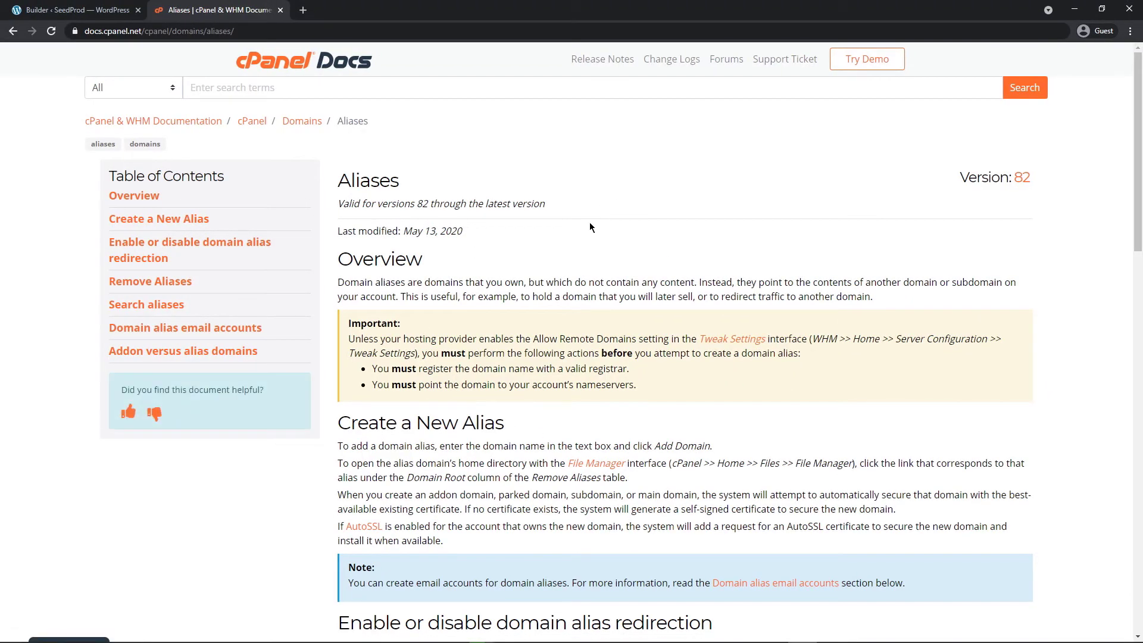
{"action": "key", "text": "ctrl+w"}
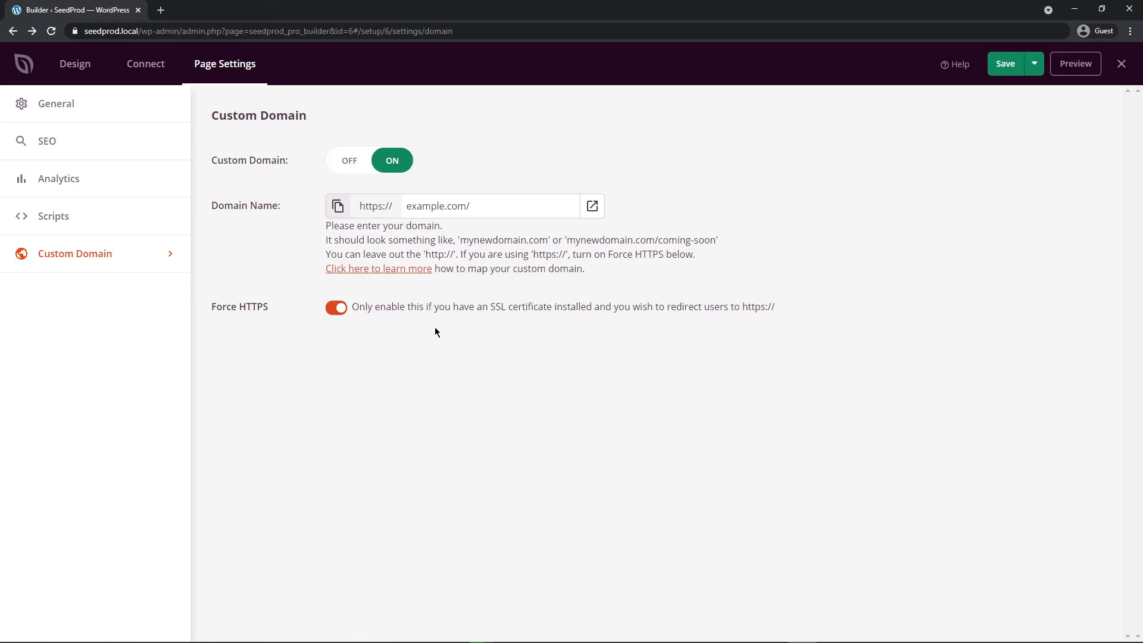
- Save the landing page again and publish it from the Save dropdown
{"action": "left_click", "coordinate": [1005, 67]}
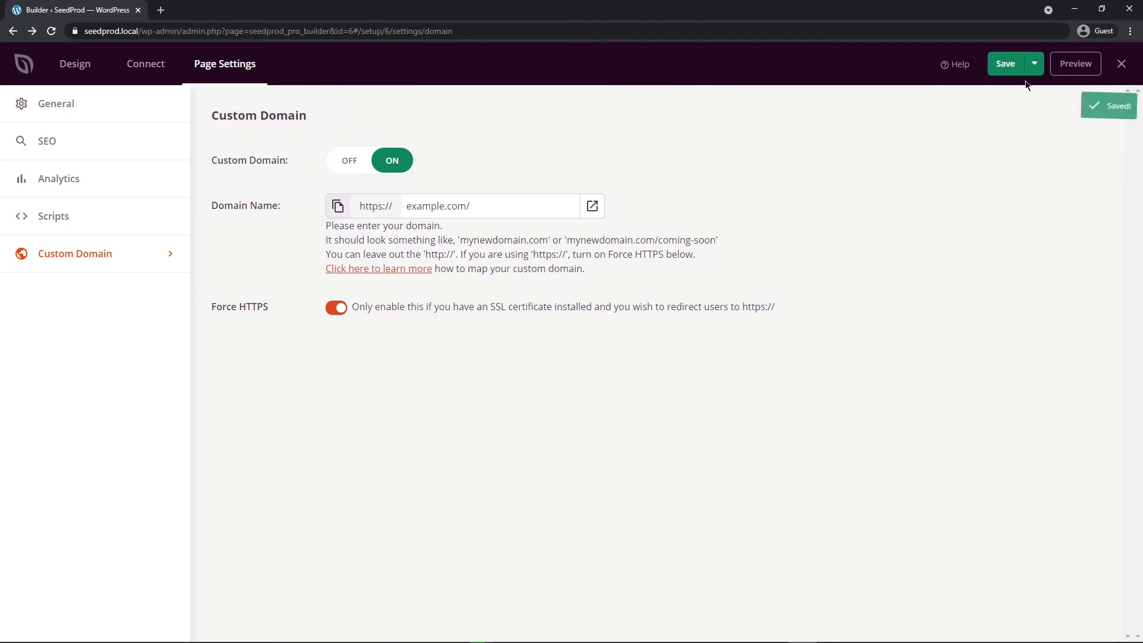
{"action": "left_click", "coordinate": [1034, 63]}
{"action": "left_click", "coordinate": [1025, 92]}
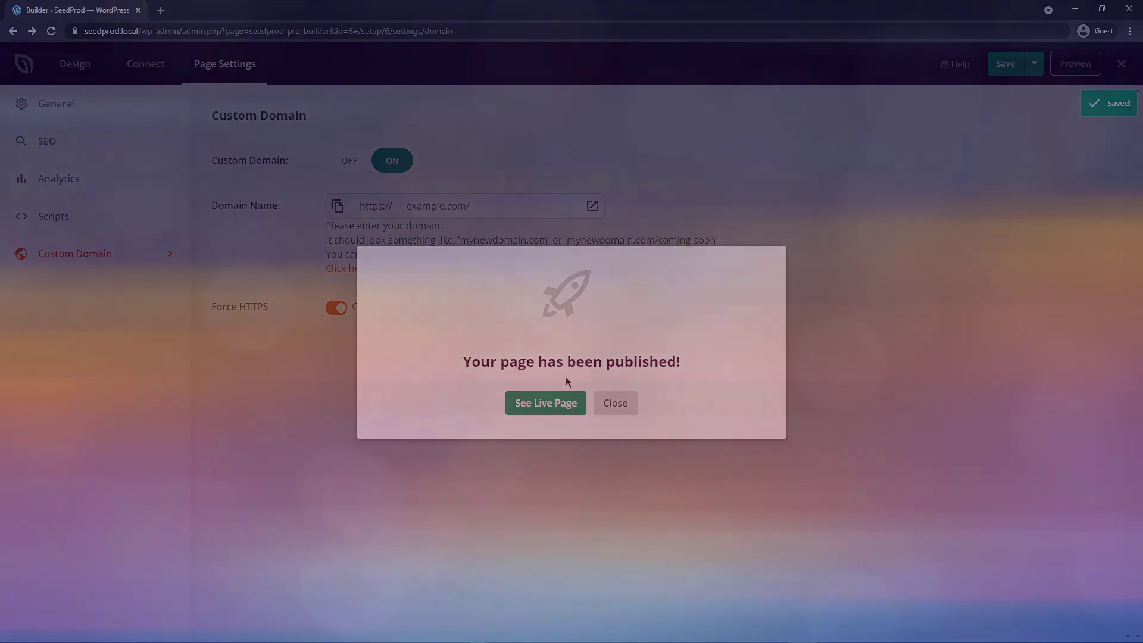